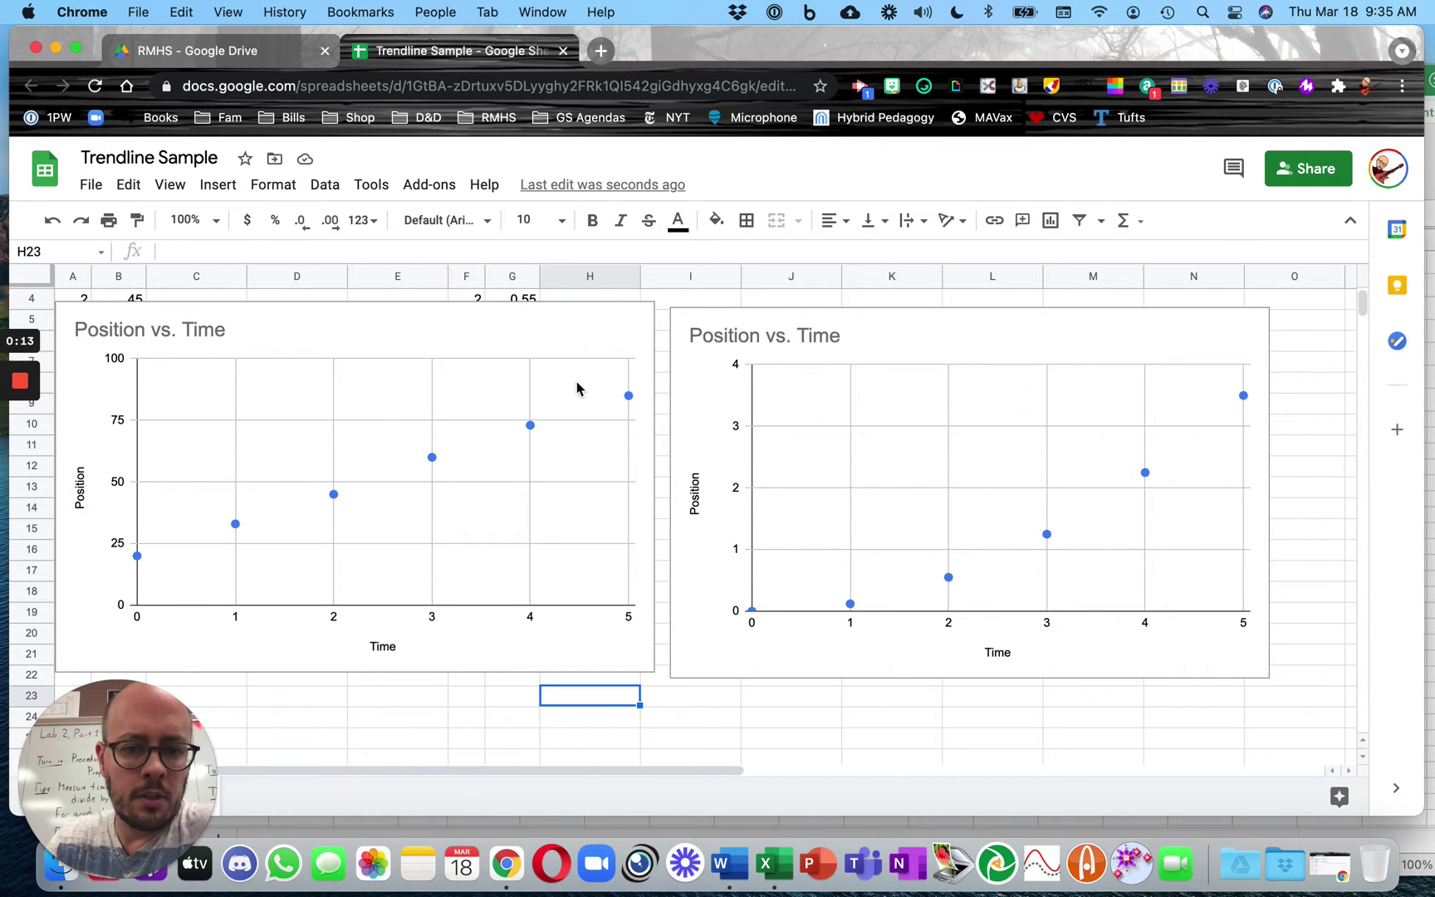
Turn on a trendline for the left Position vs. Time chart's series in the chart editor
click(615, 341)
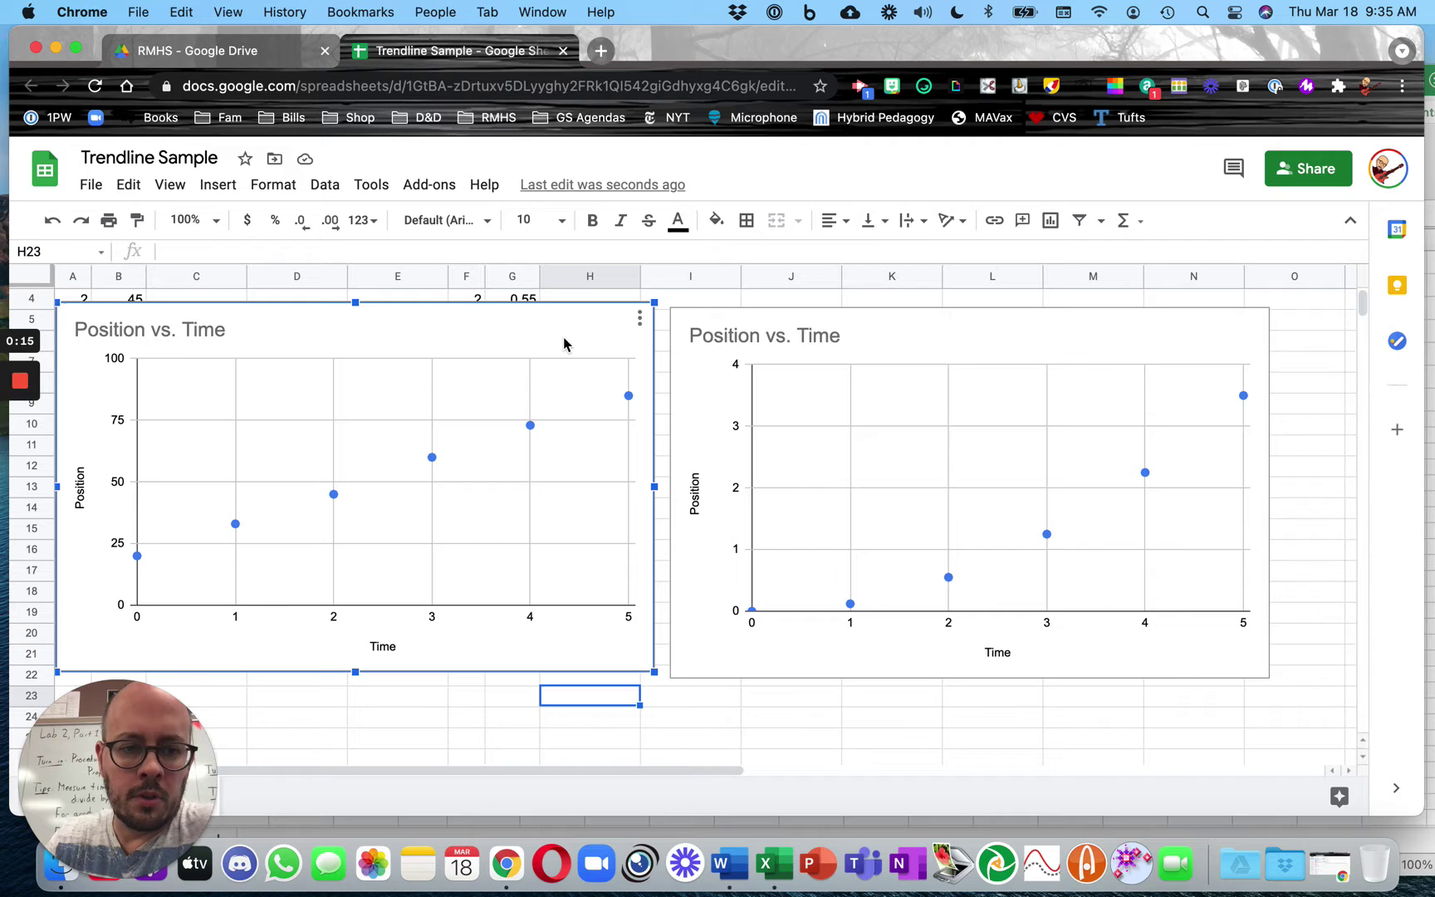
click(640, 321)
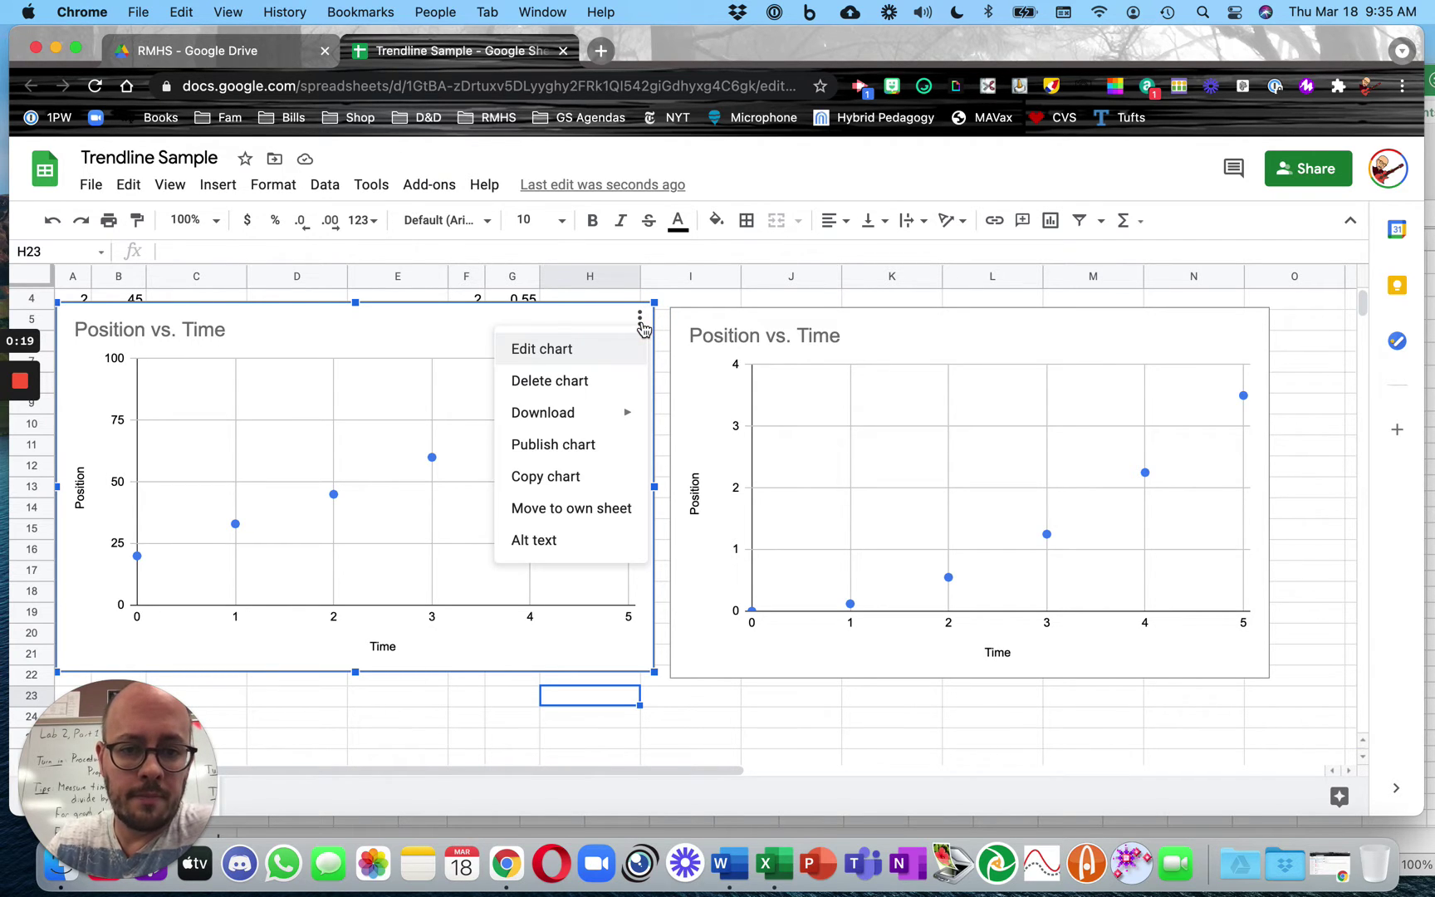
click(584, 357)
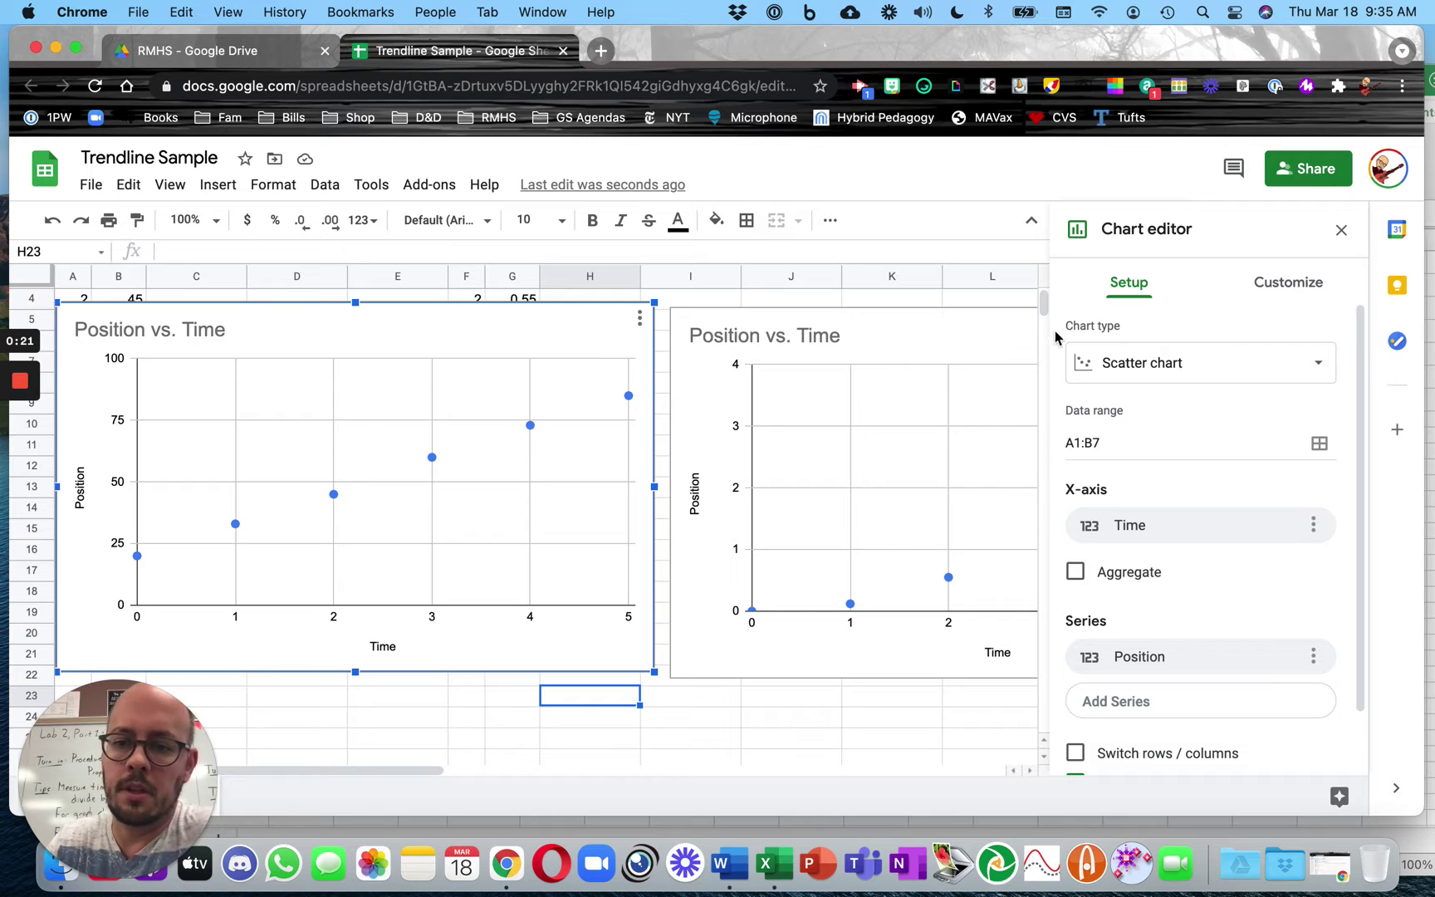
click(1280, 285)
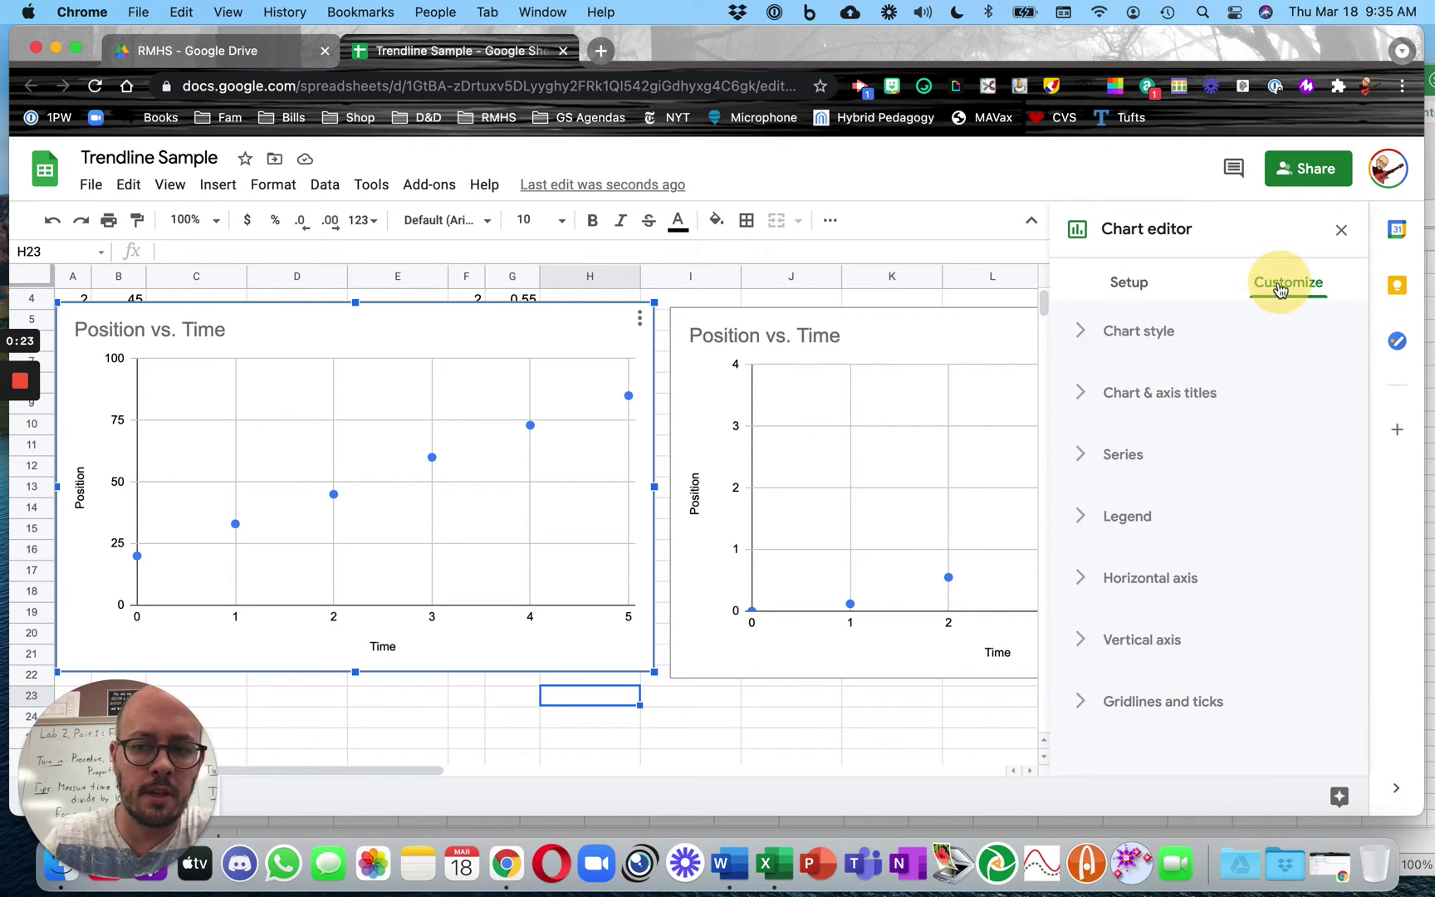
click(1091, 460)
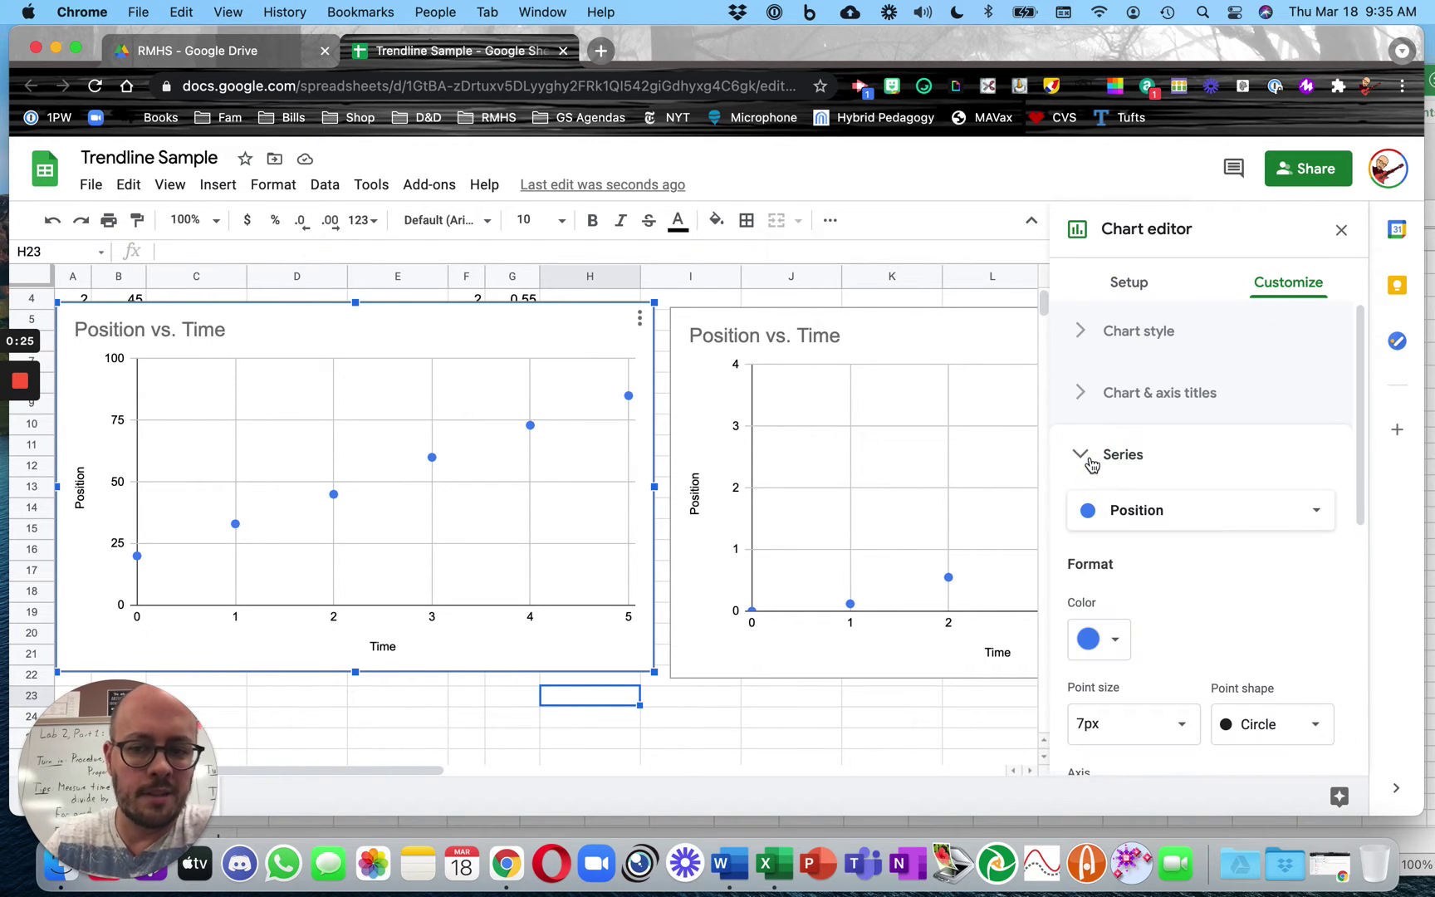
scroll(1211, 488, down, 3)
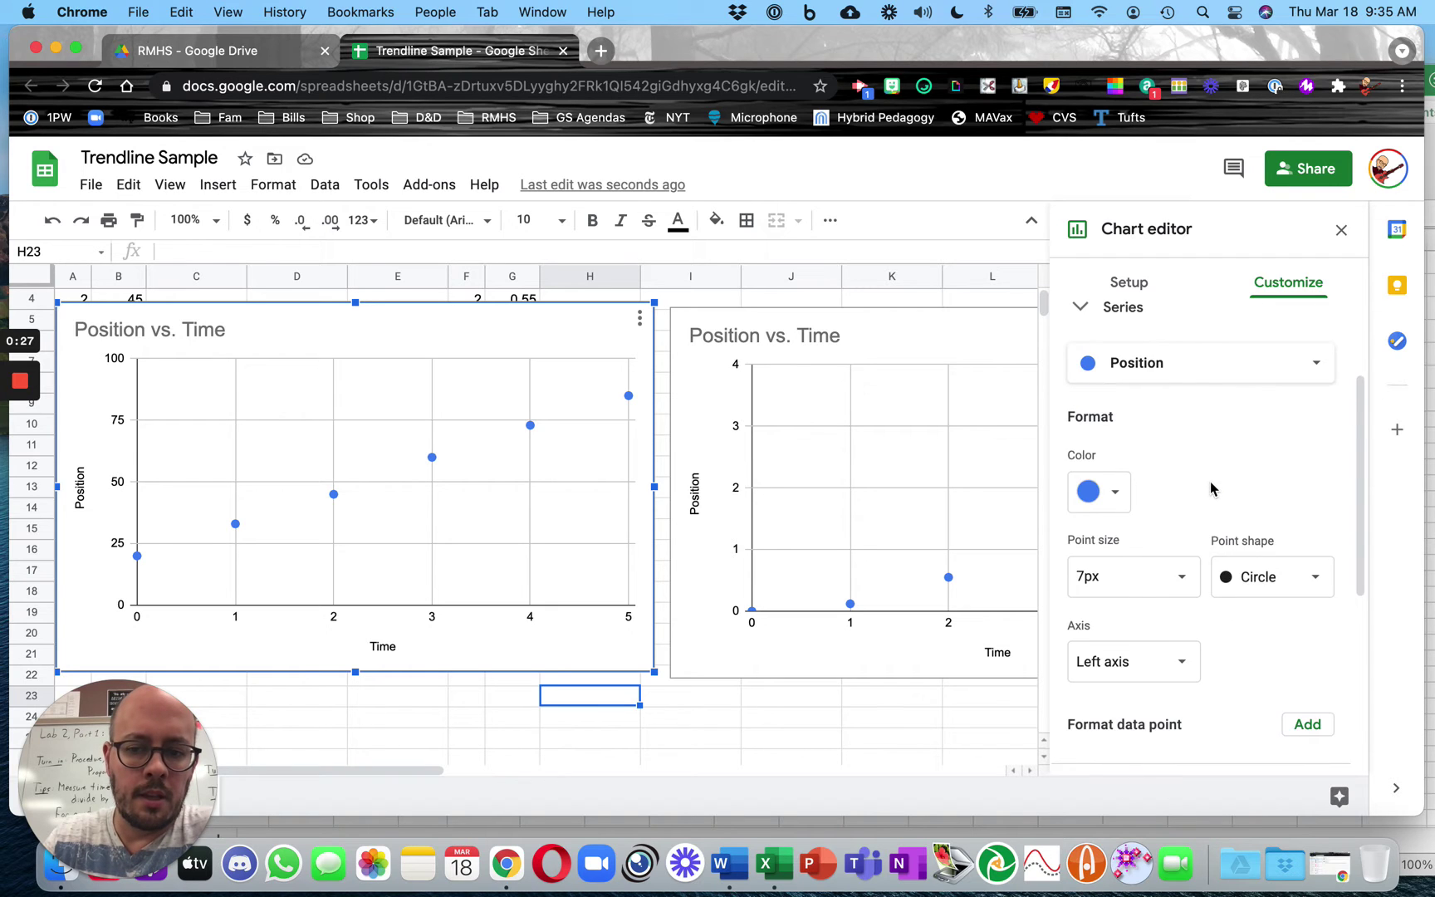
scroll(1210, 489, down, 4)
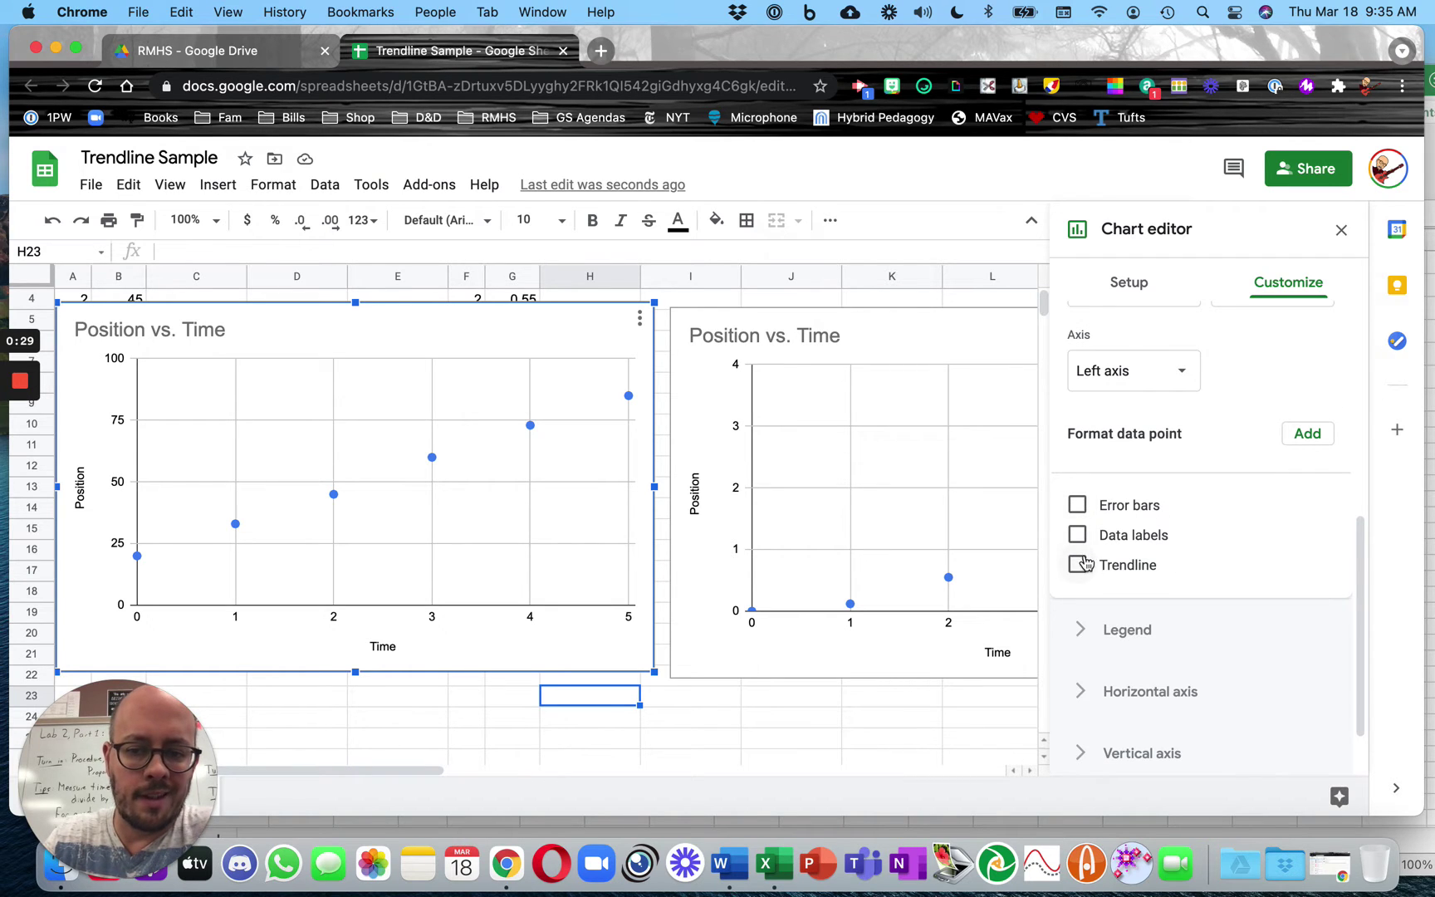
click(1078, 567)
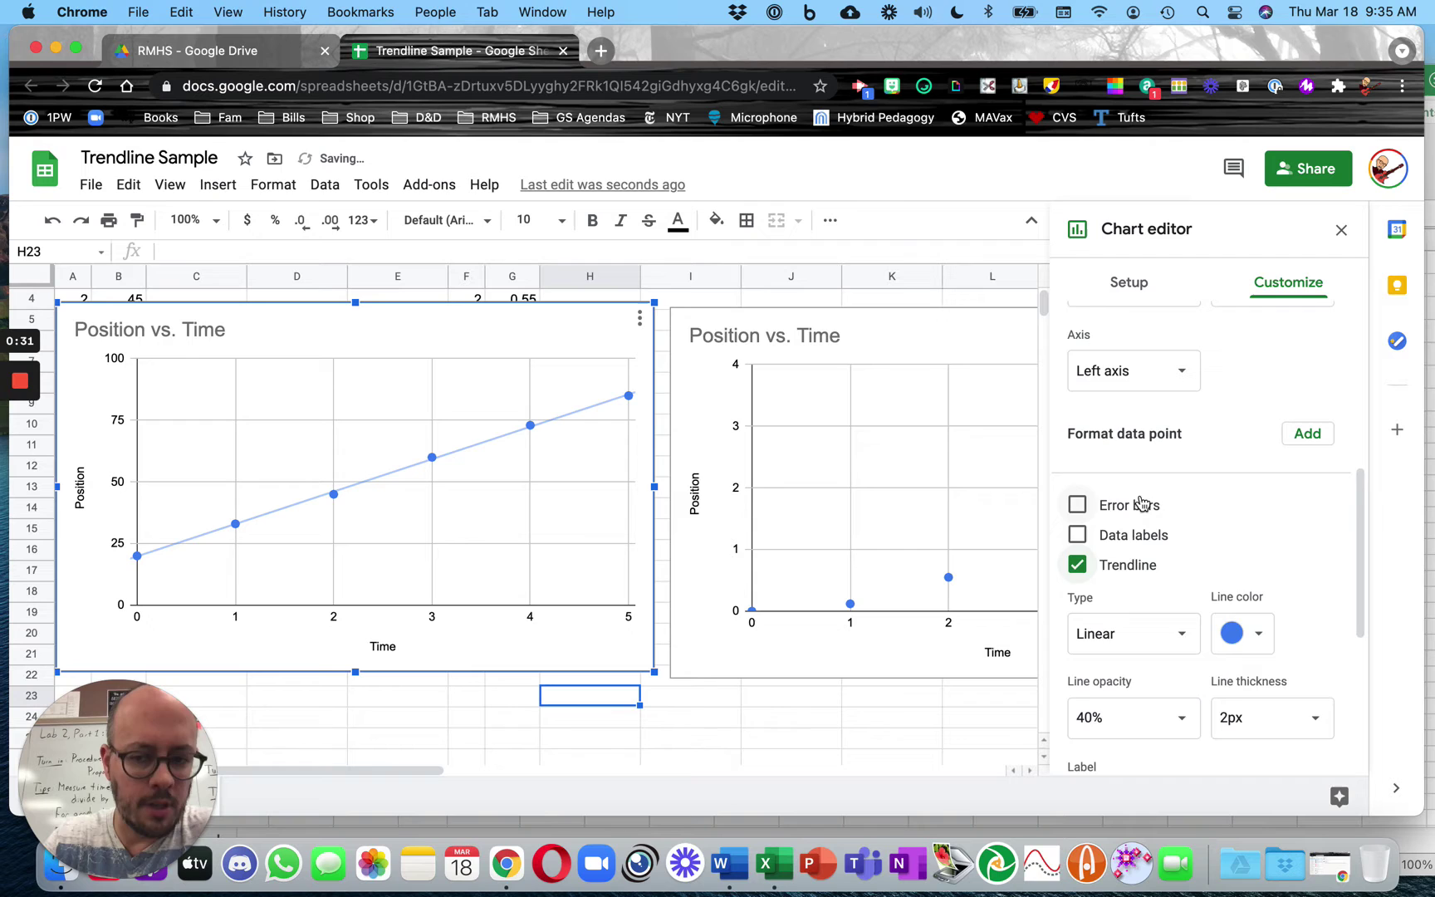
scroll(1229, 498, down, 3)
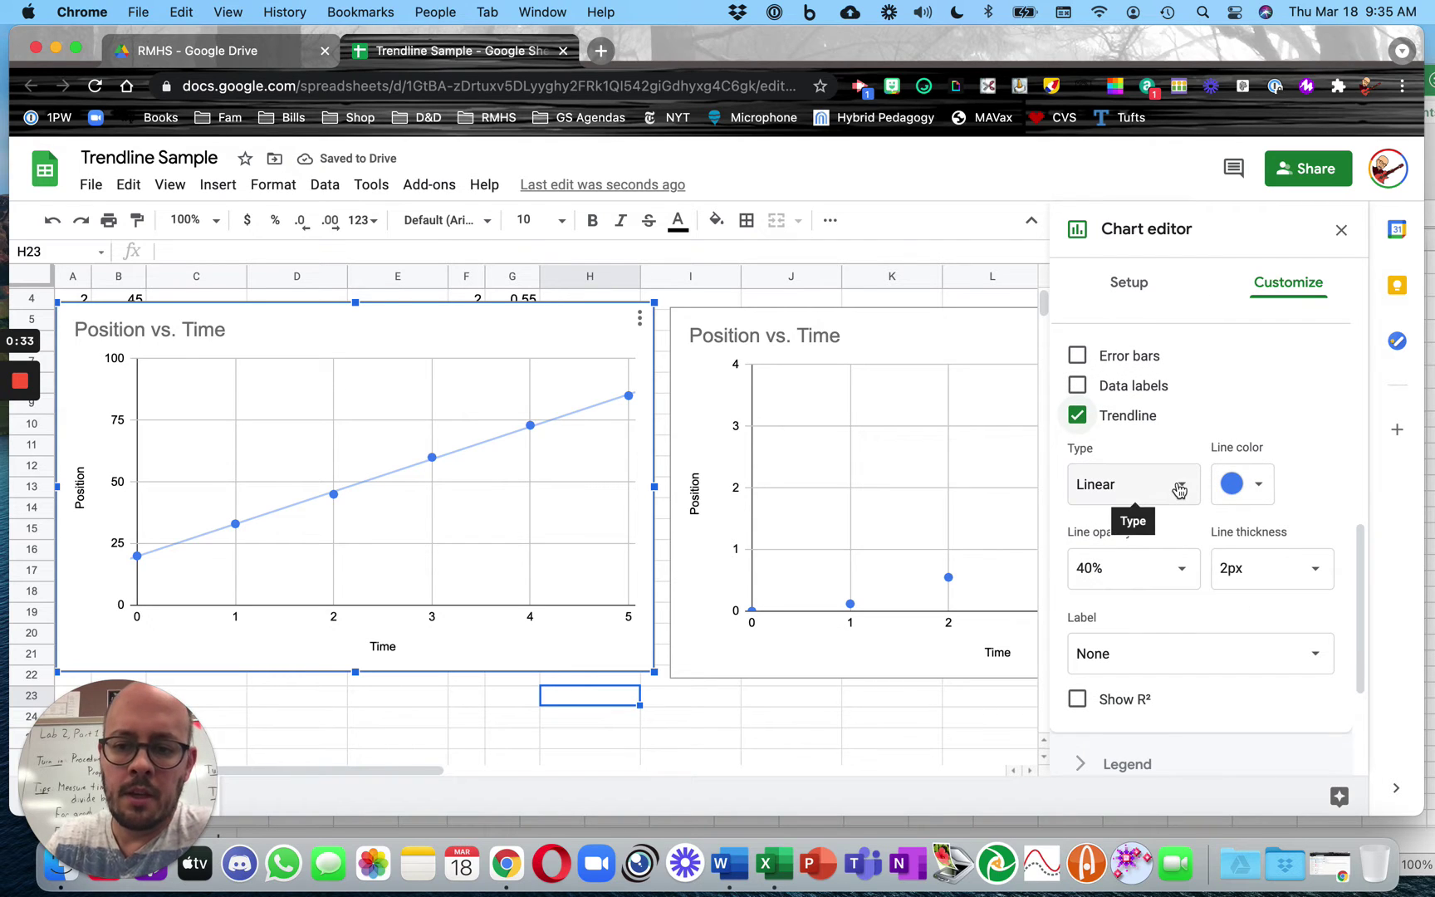
scroll(1186, 491, down, 3)
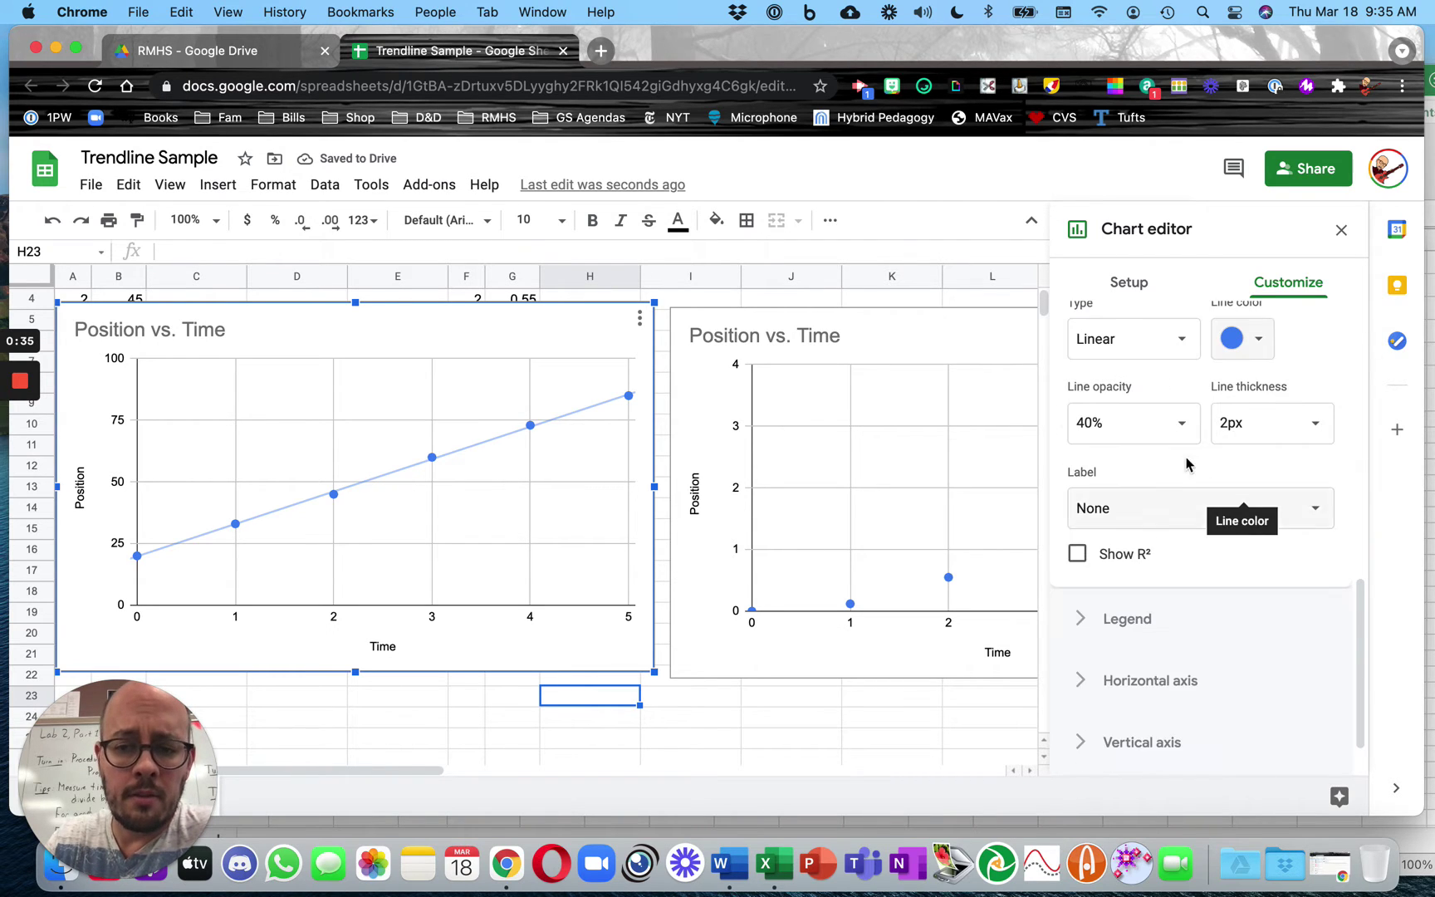
Keep the trendline Linear, label it with its equation 13.1*x + 19.8, and close the editor
click(1181, 340)
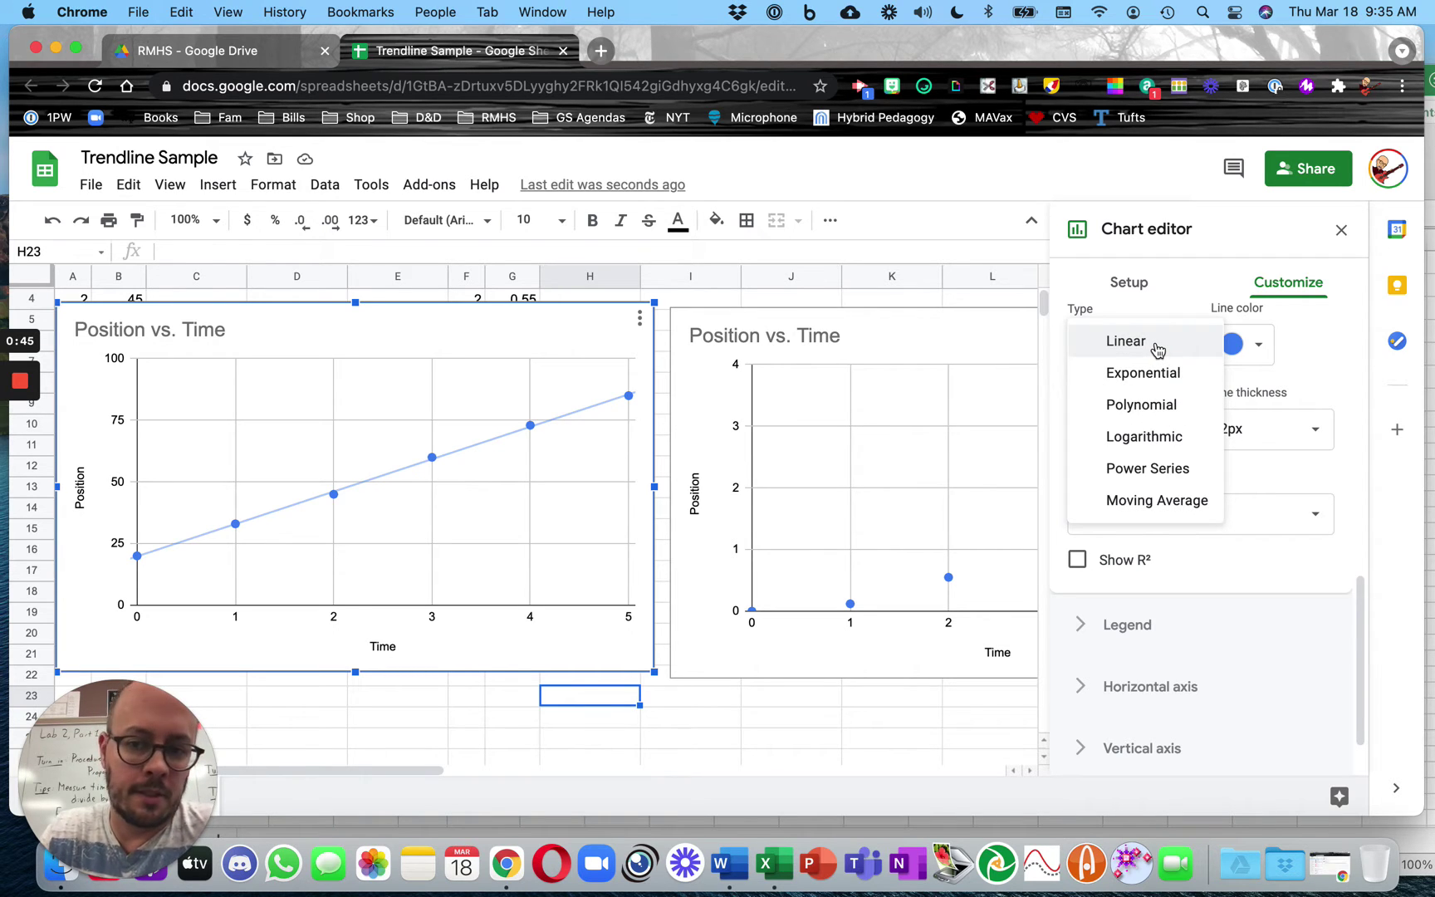
click(1158, 348)
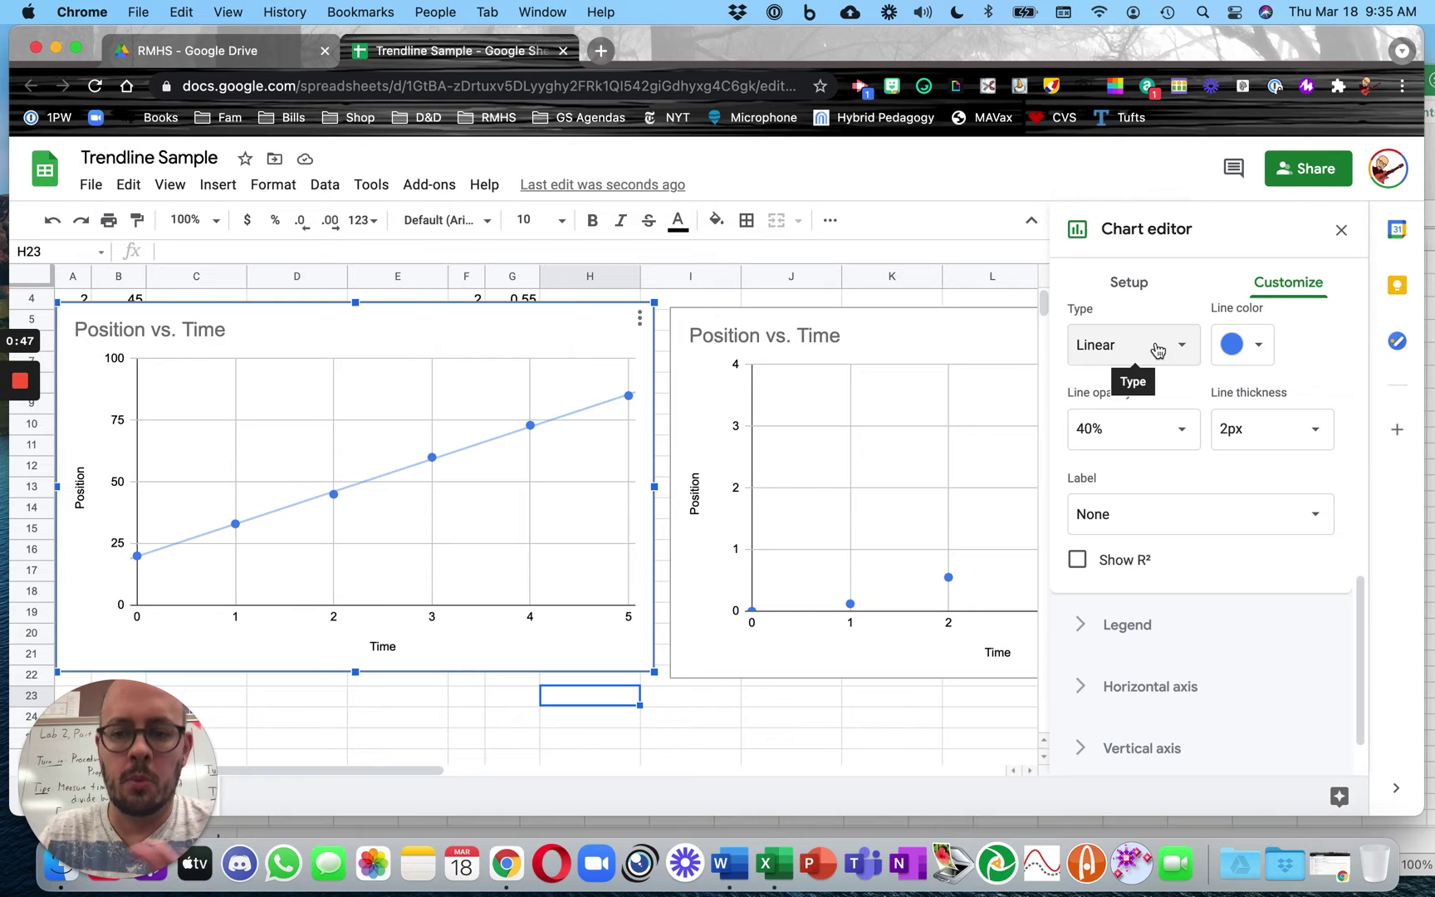
scroll(1154, 453, down, 1)
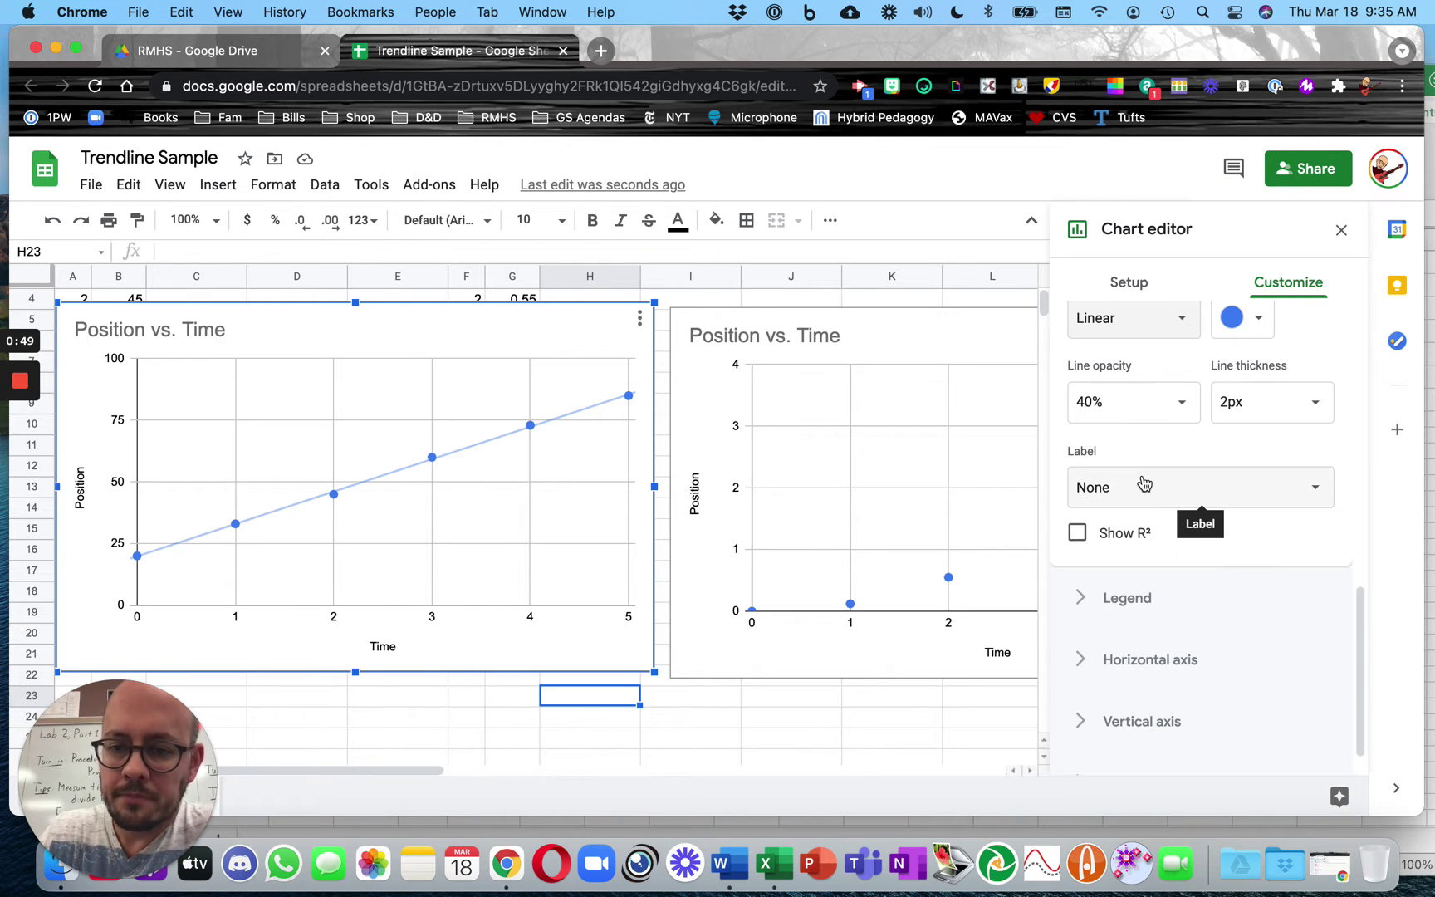
click(1186, 494)
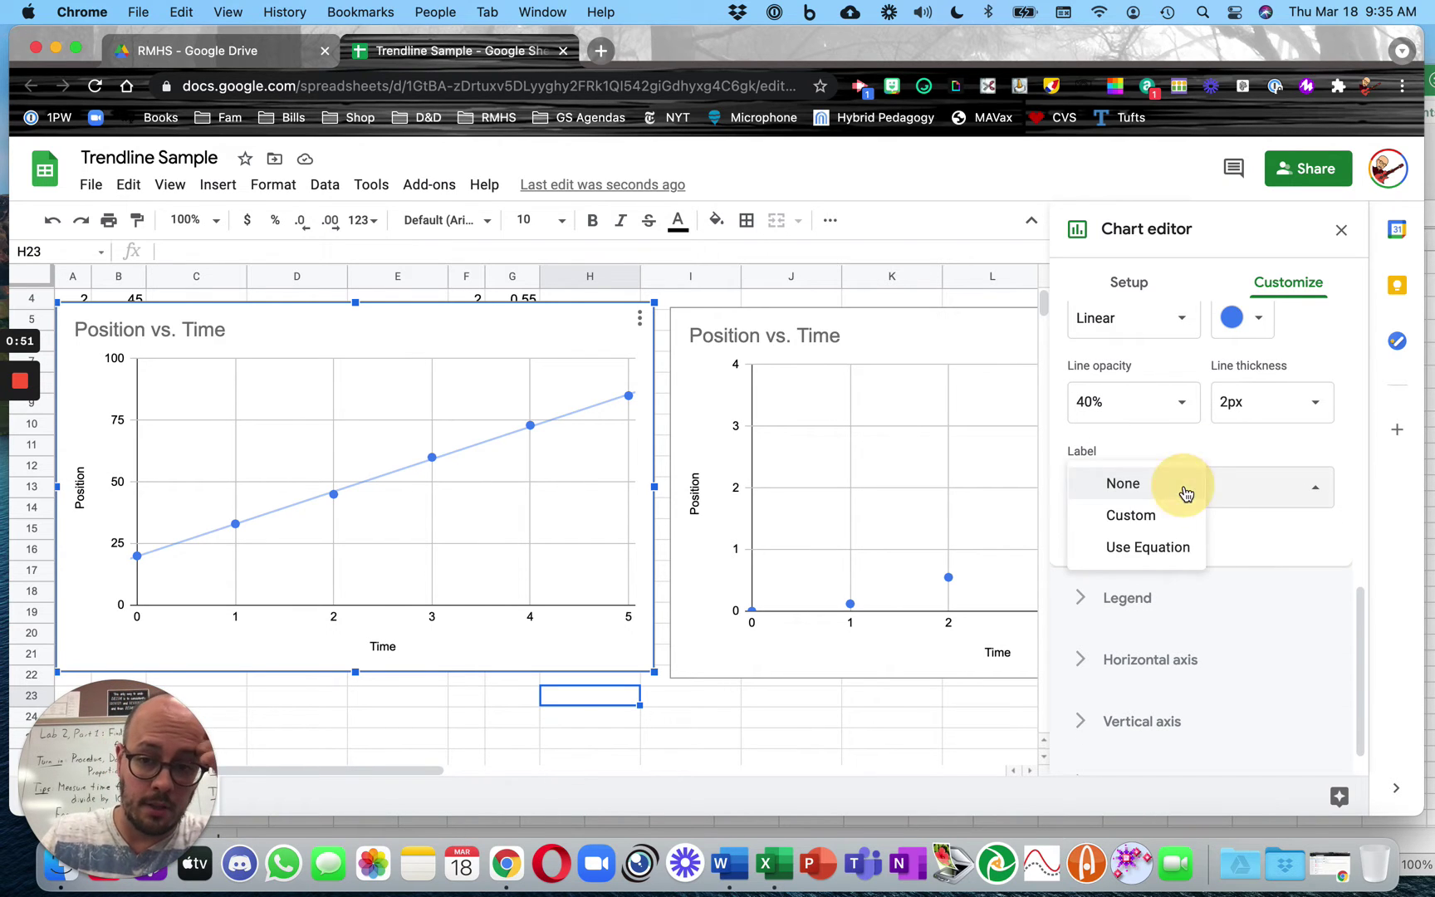
click(1159, 546)
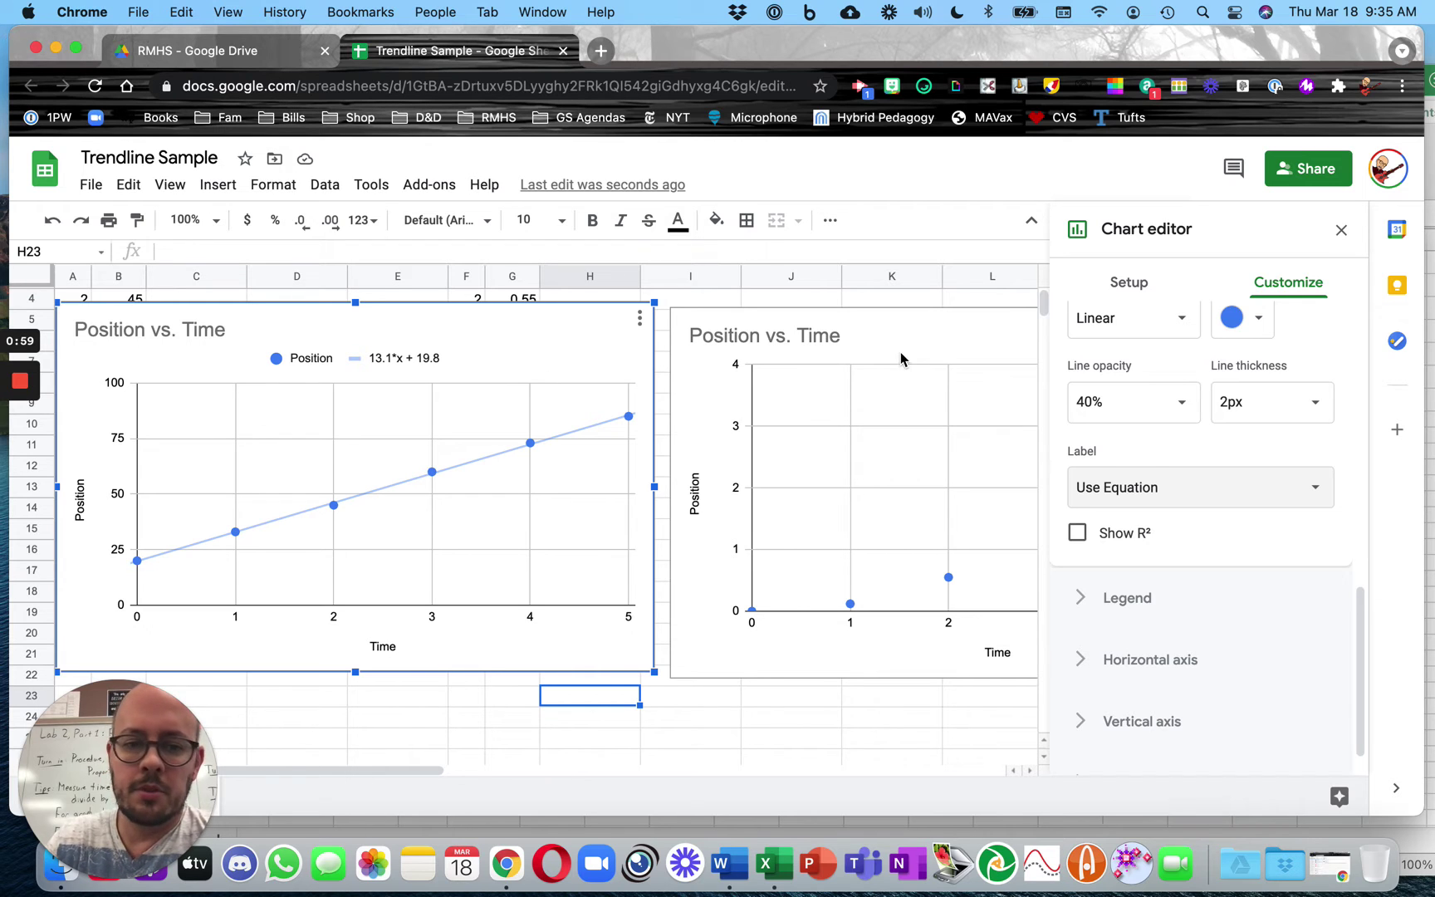
click(1343, 233)
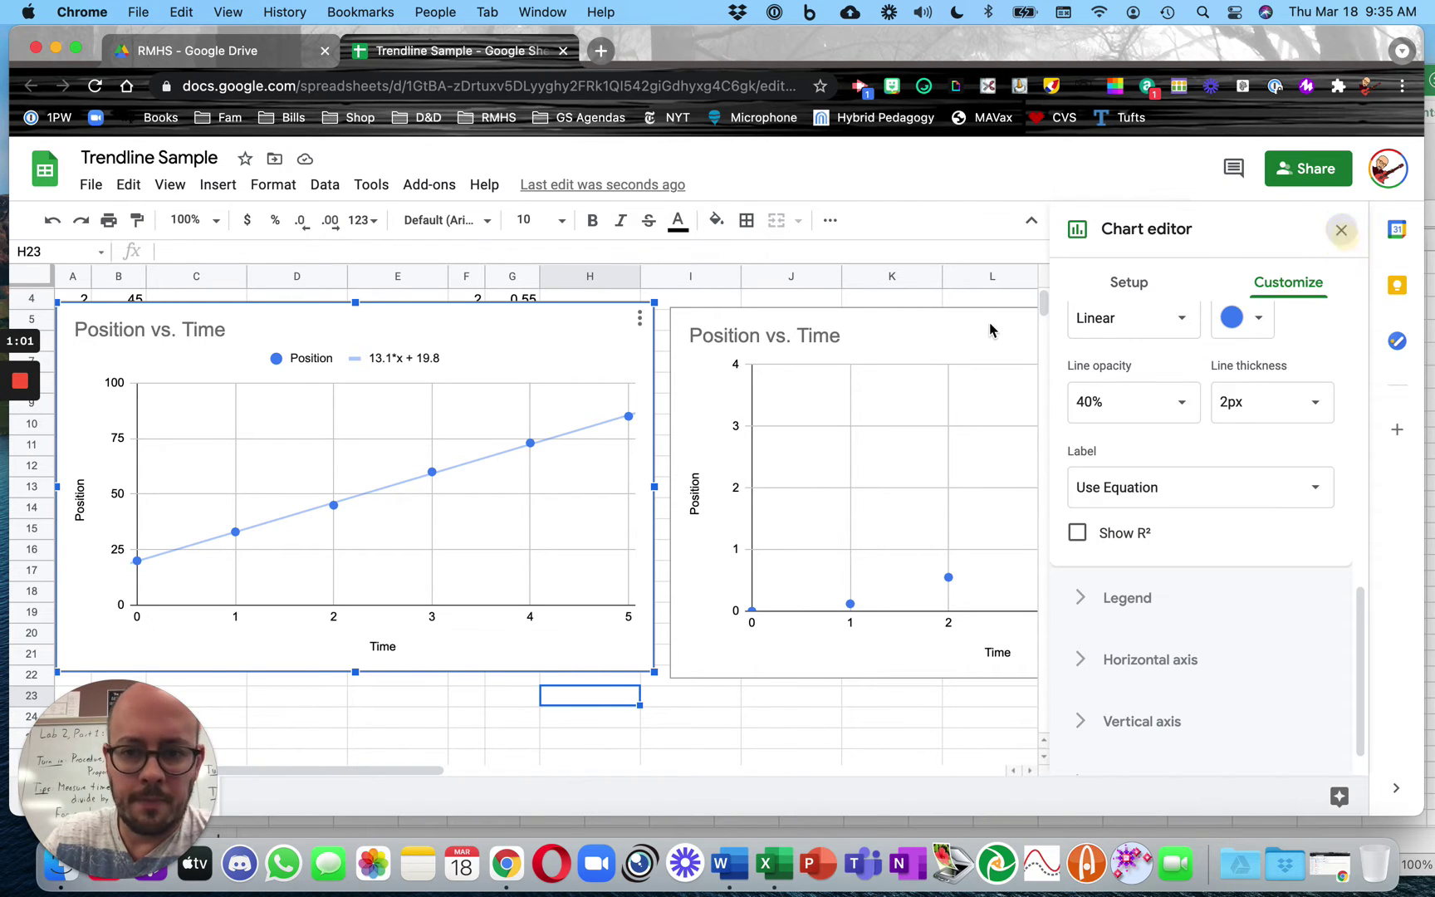
Turn on a trendline for the right Position vs. Time chart's series
click(1156, 323)
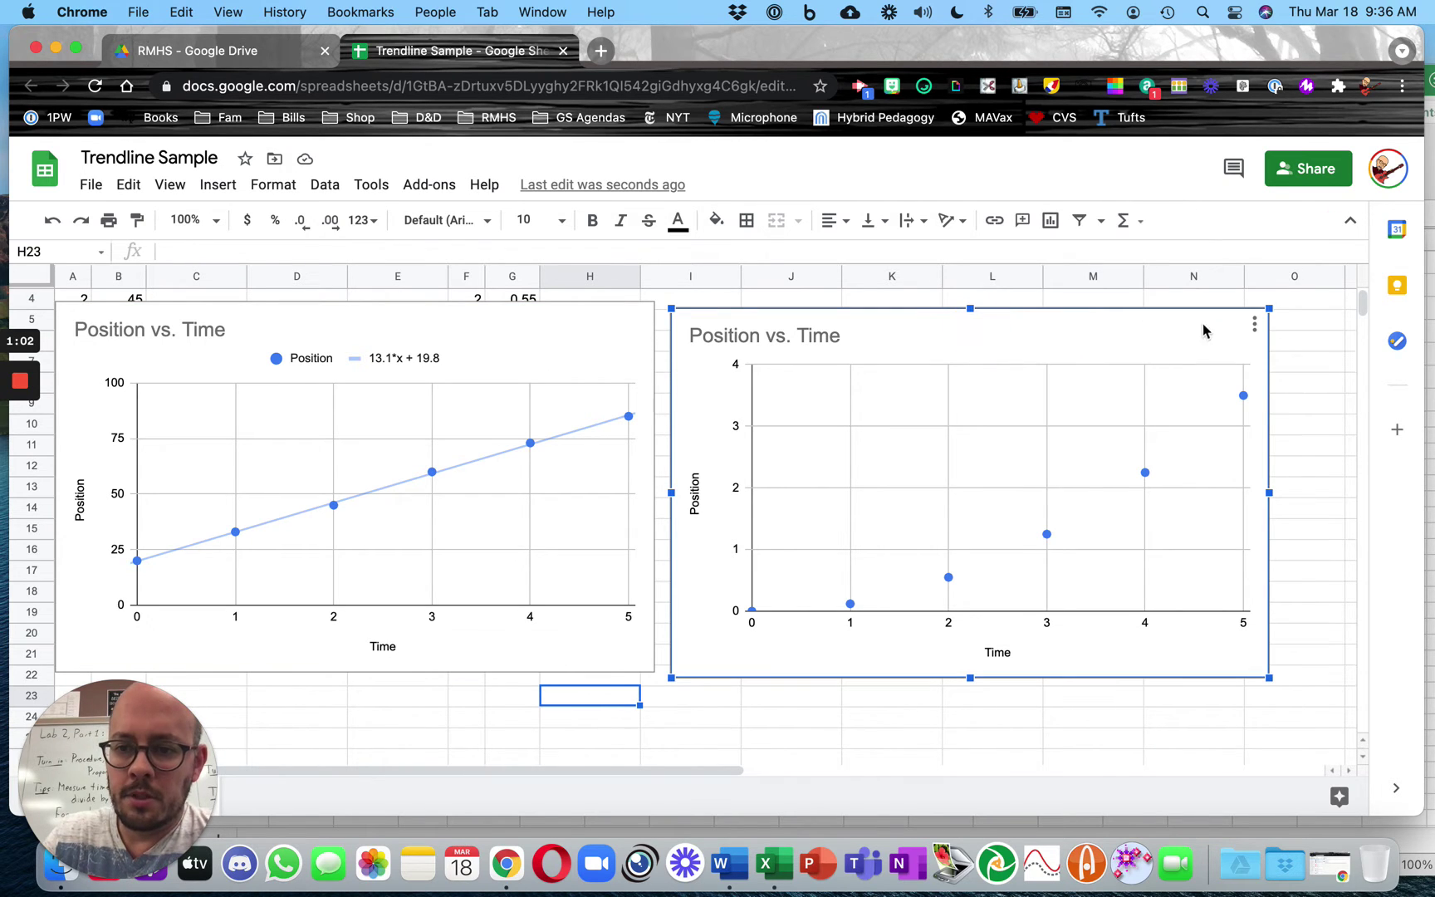
click(1255, 323)
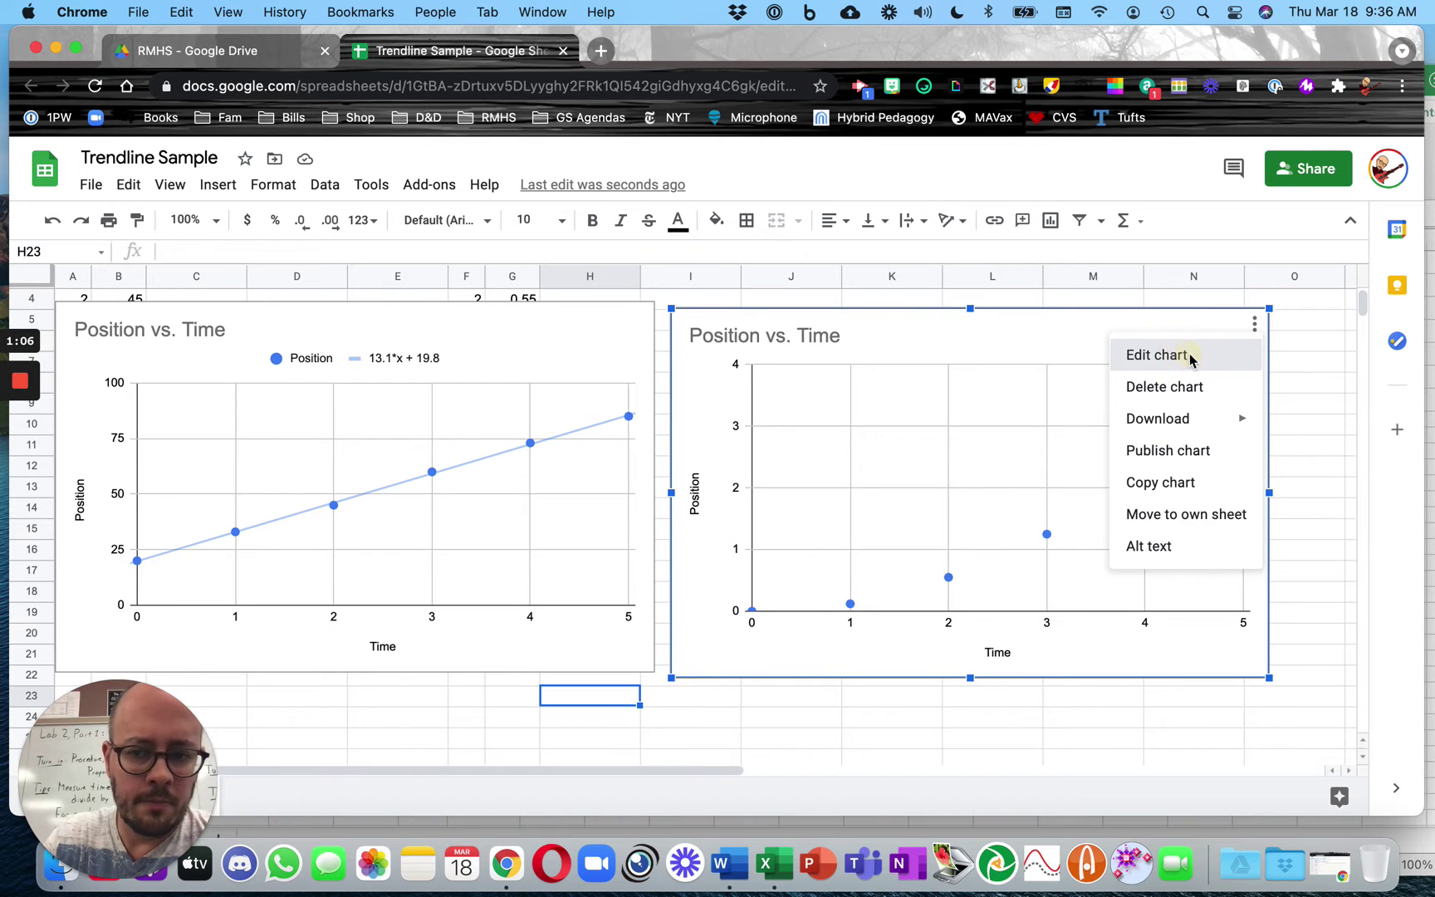
click(1190, 357)
click(1289, 287)
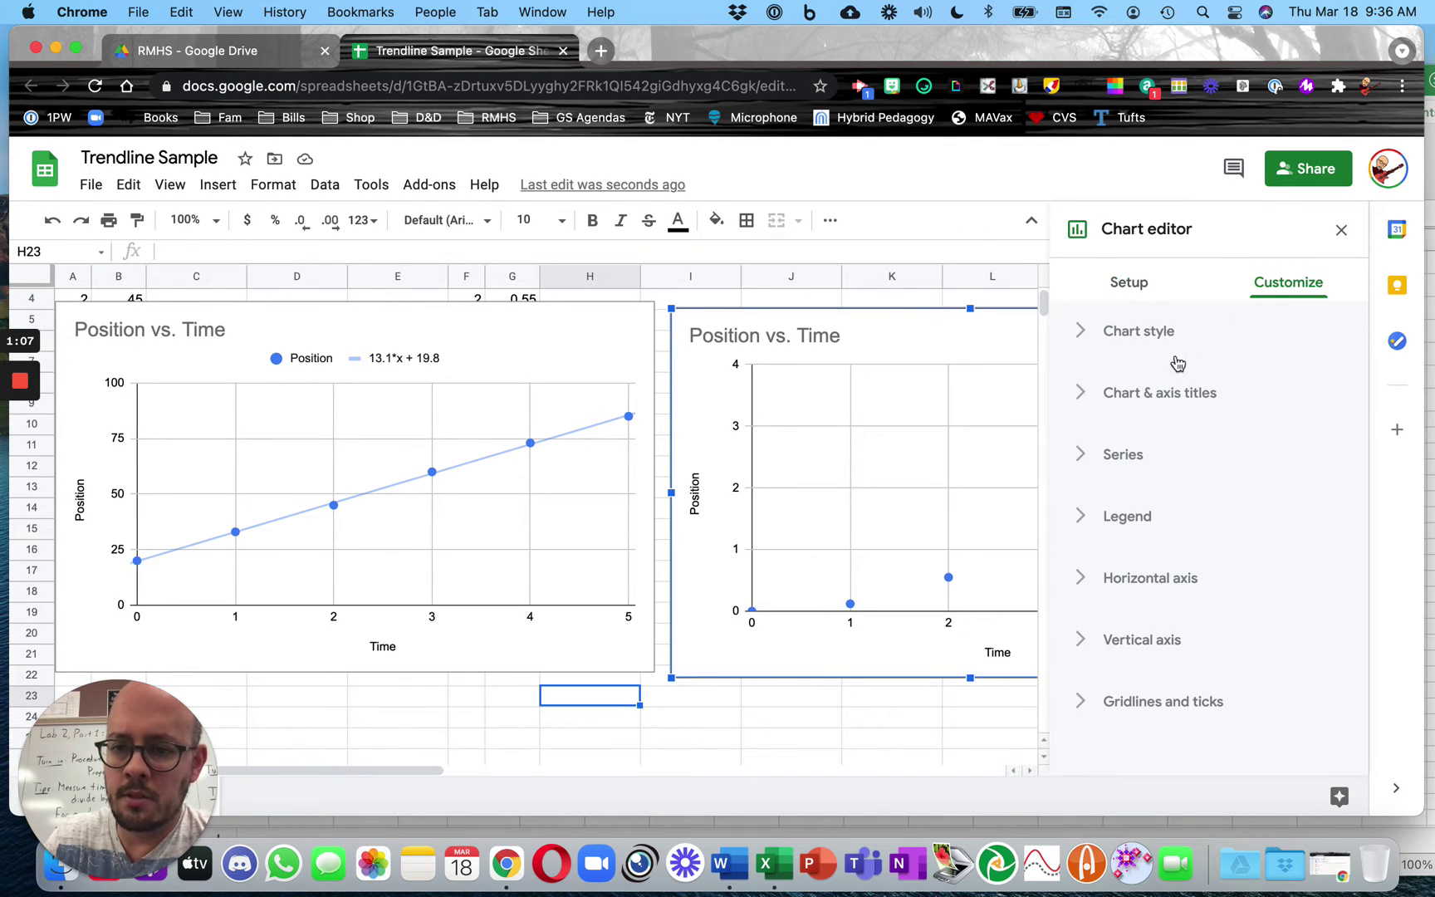
click(1125, 454)
scroll(1213, 441, down, 3)
scroll(1150, 550, down, 3)
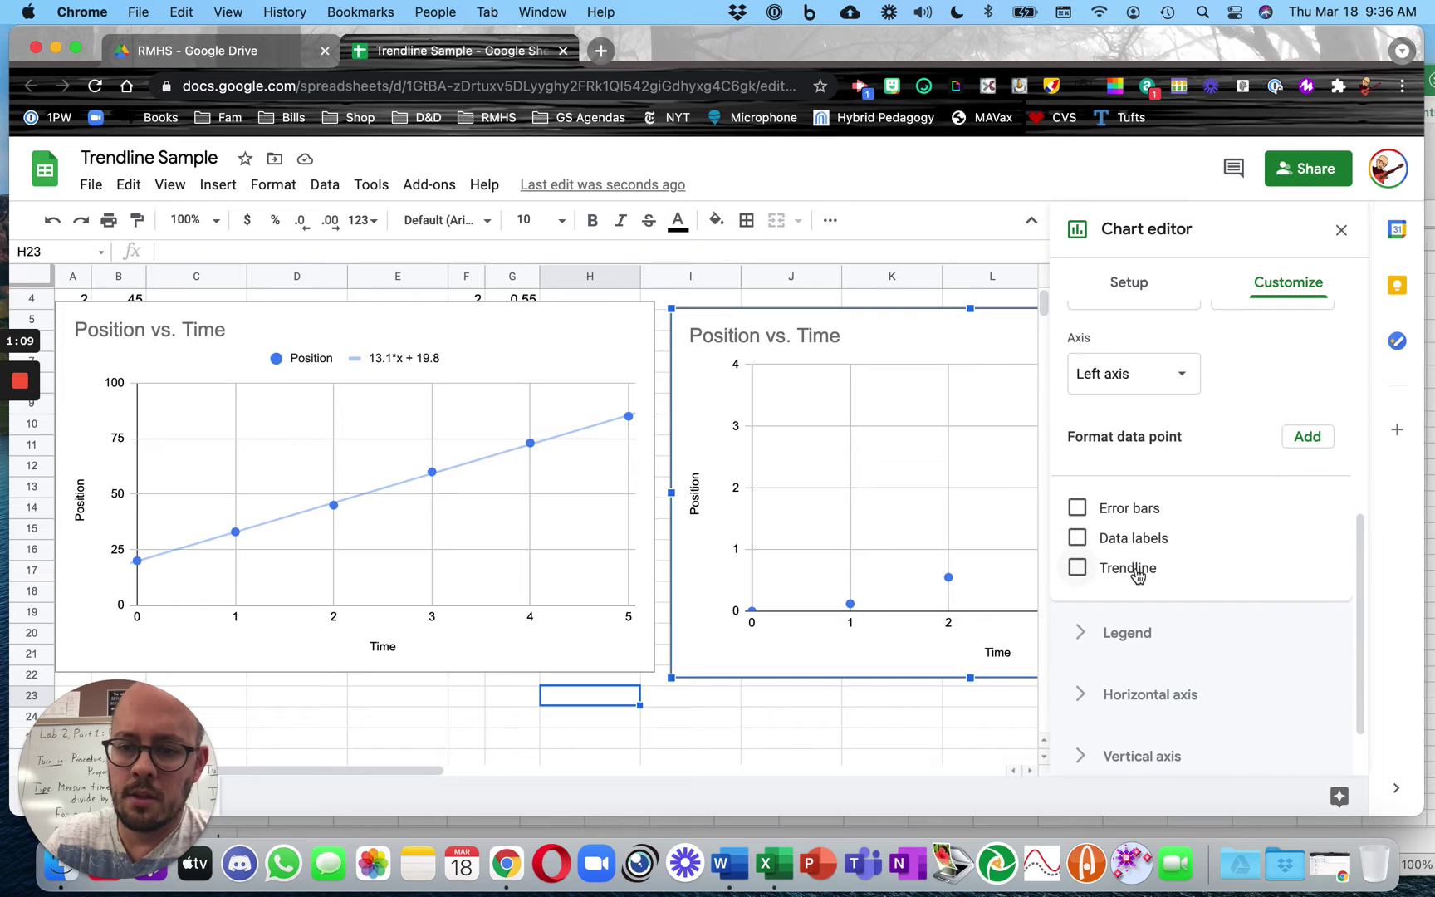
click(1133, 567)
scroll(1188, 540, down, 3)
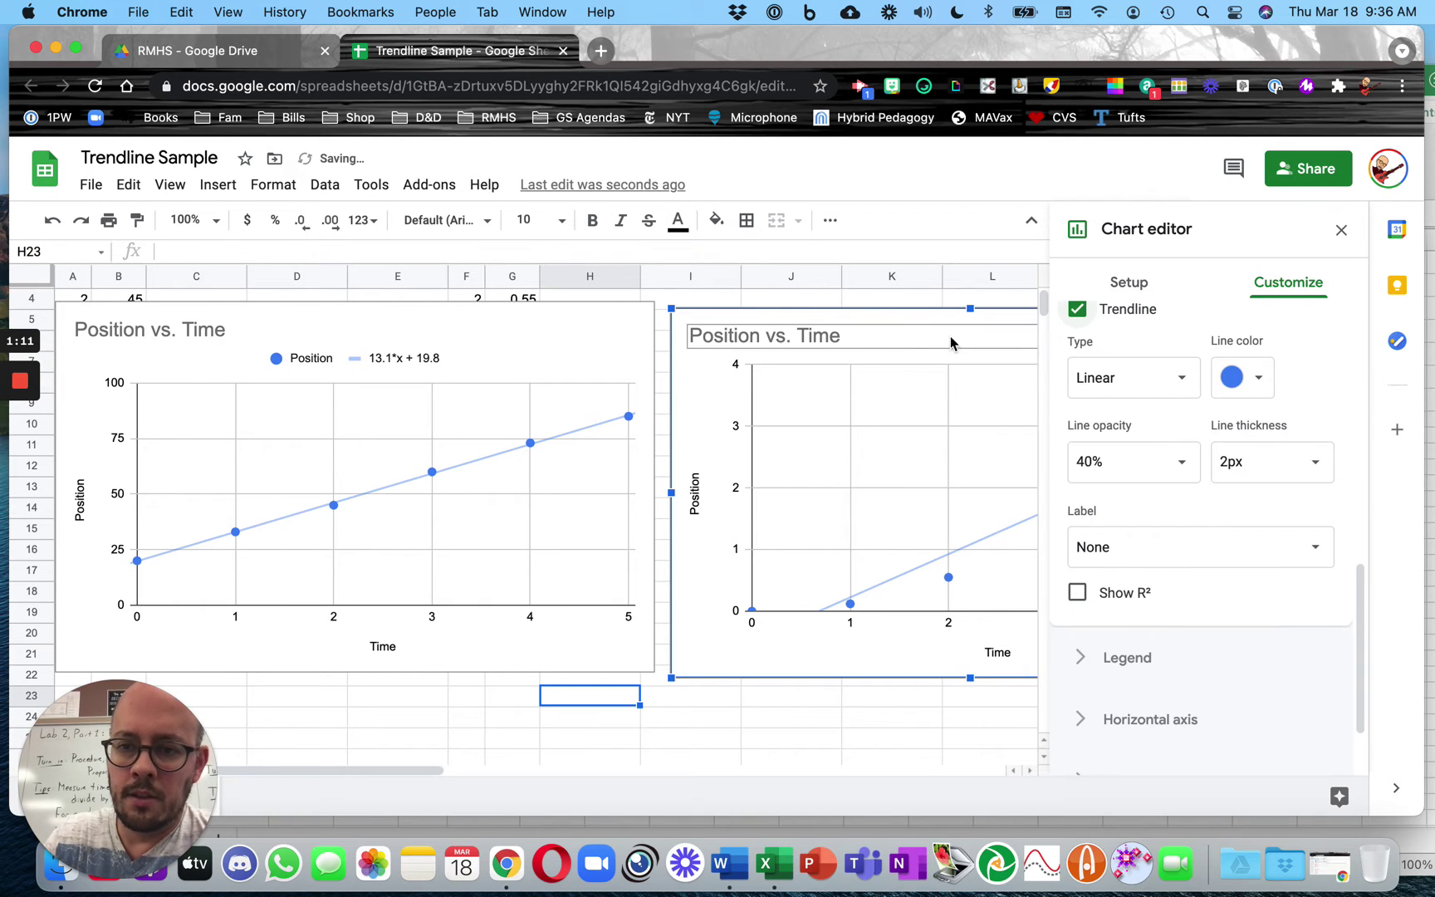
Make the right chart's trendline a Power Series labeled with its equation
click(1134, 384)
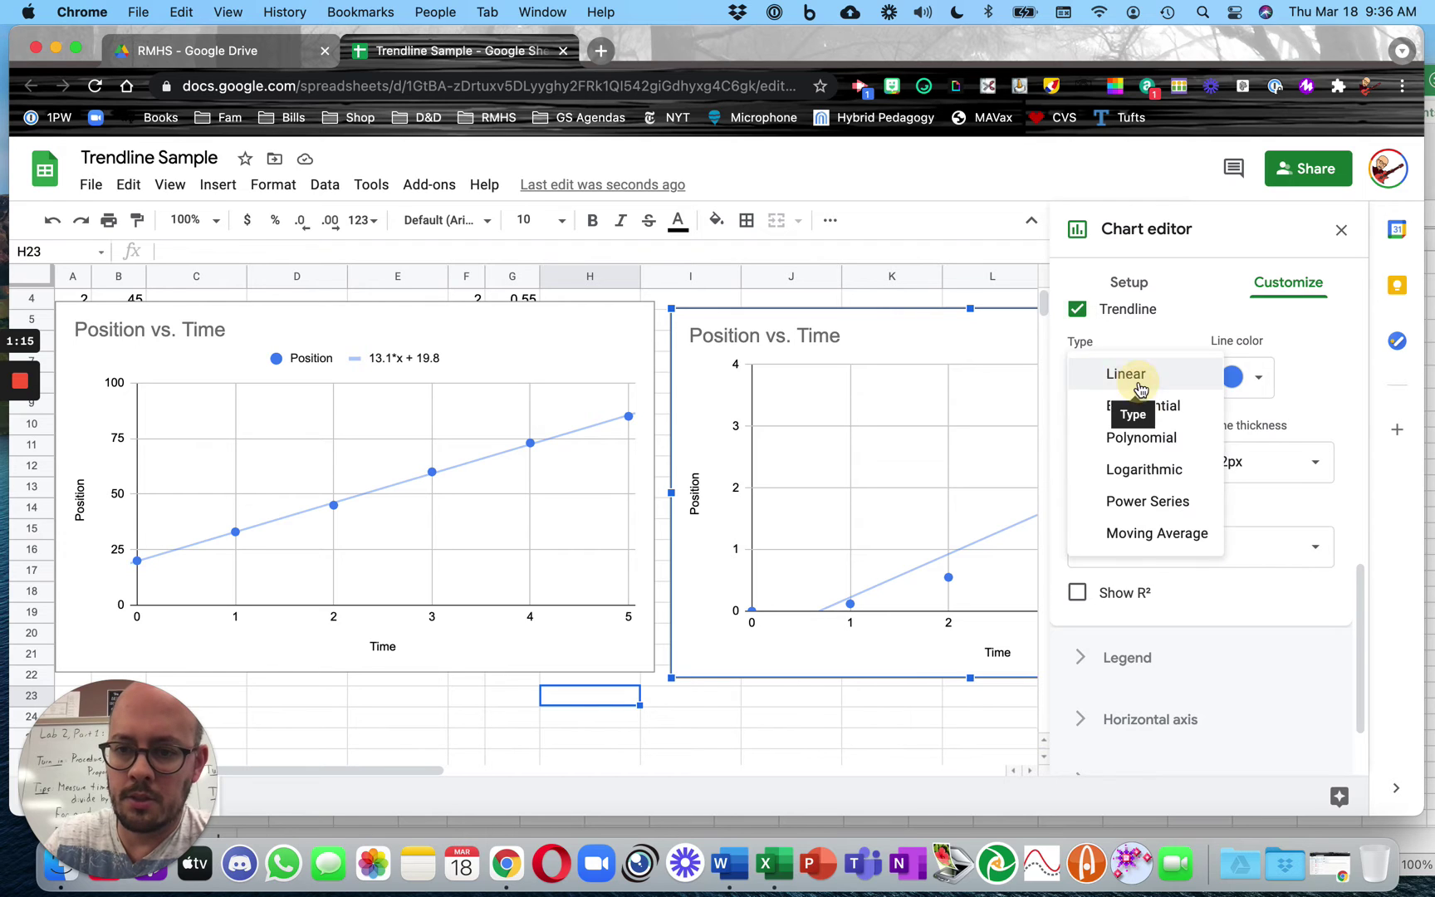
click(1147, 502)
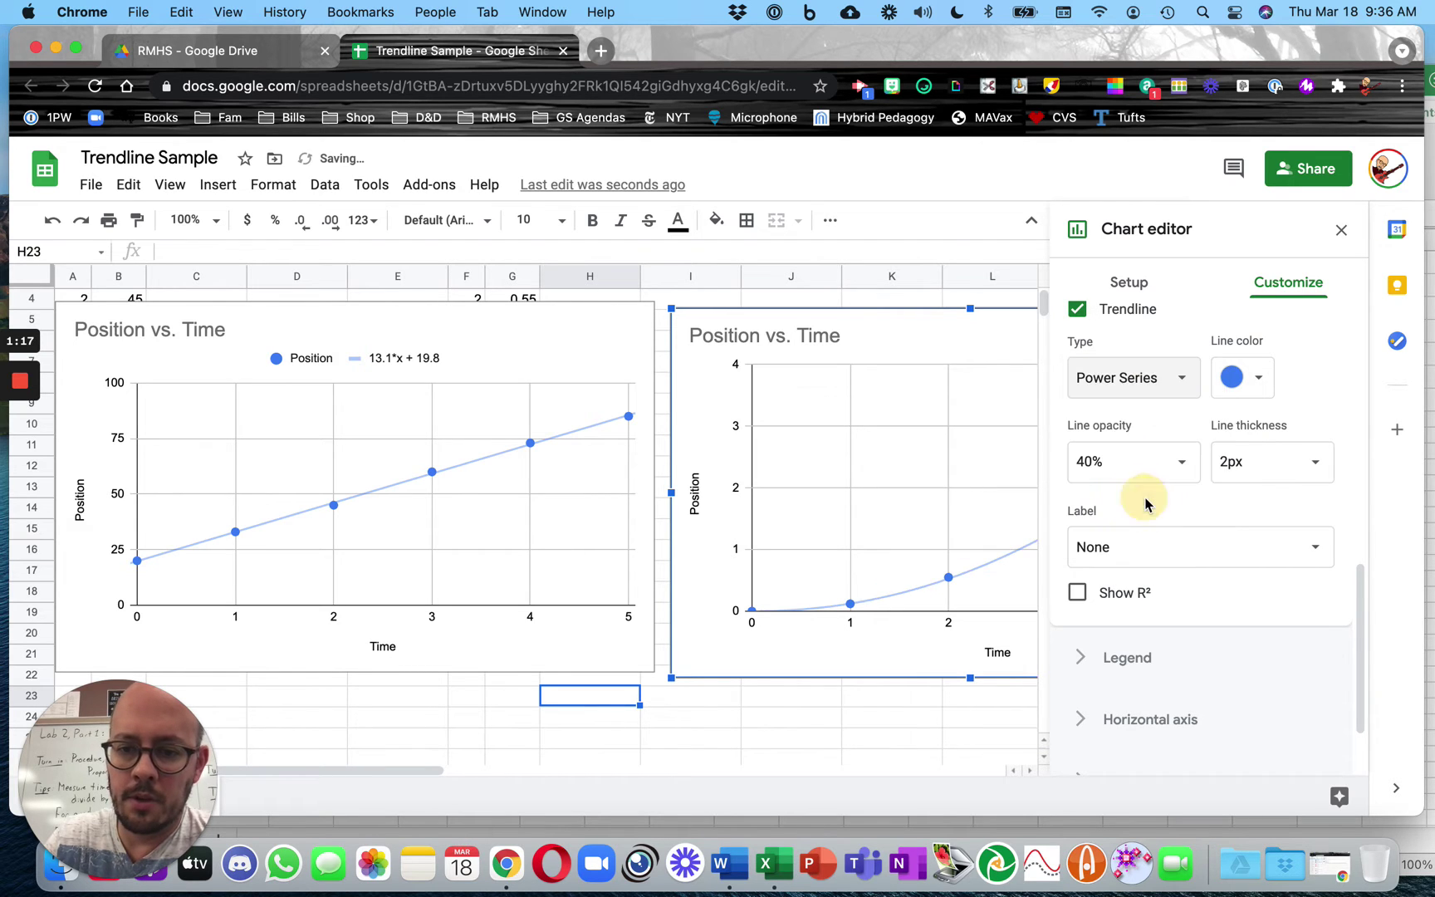
click(1170, 557)
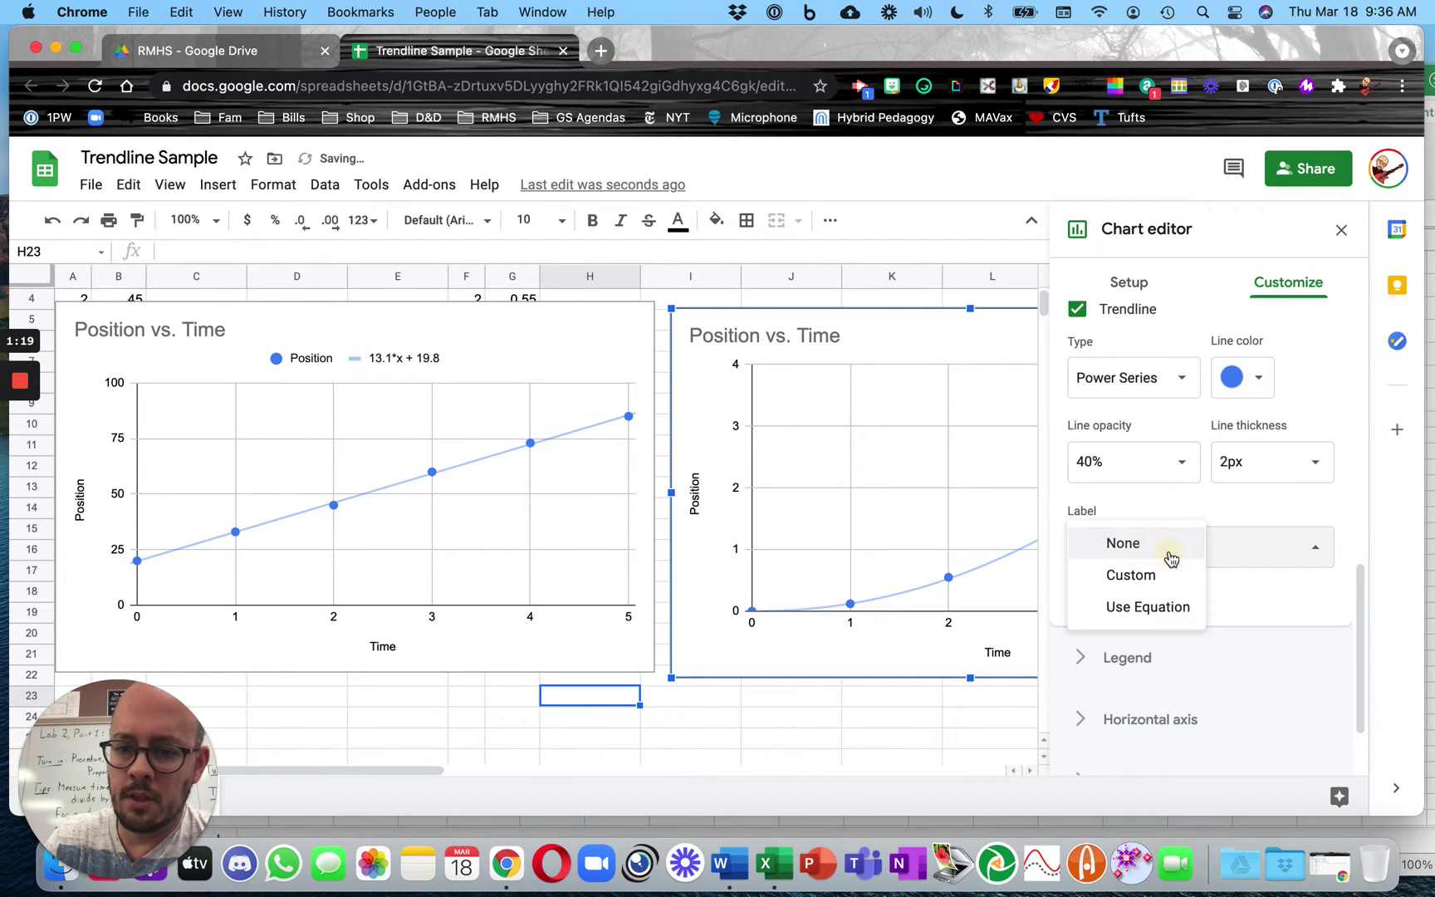
click(1148, 607)
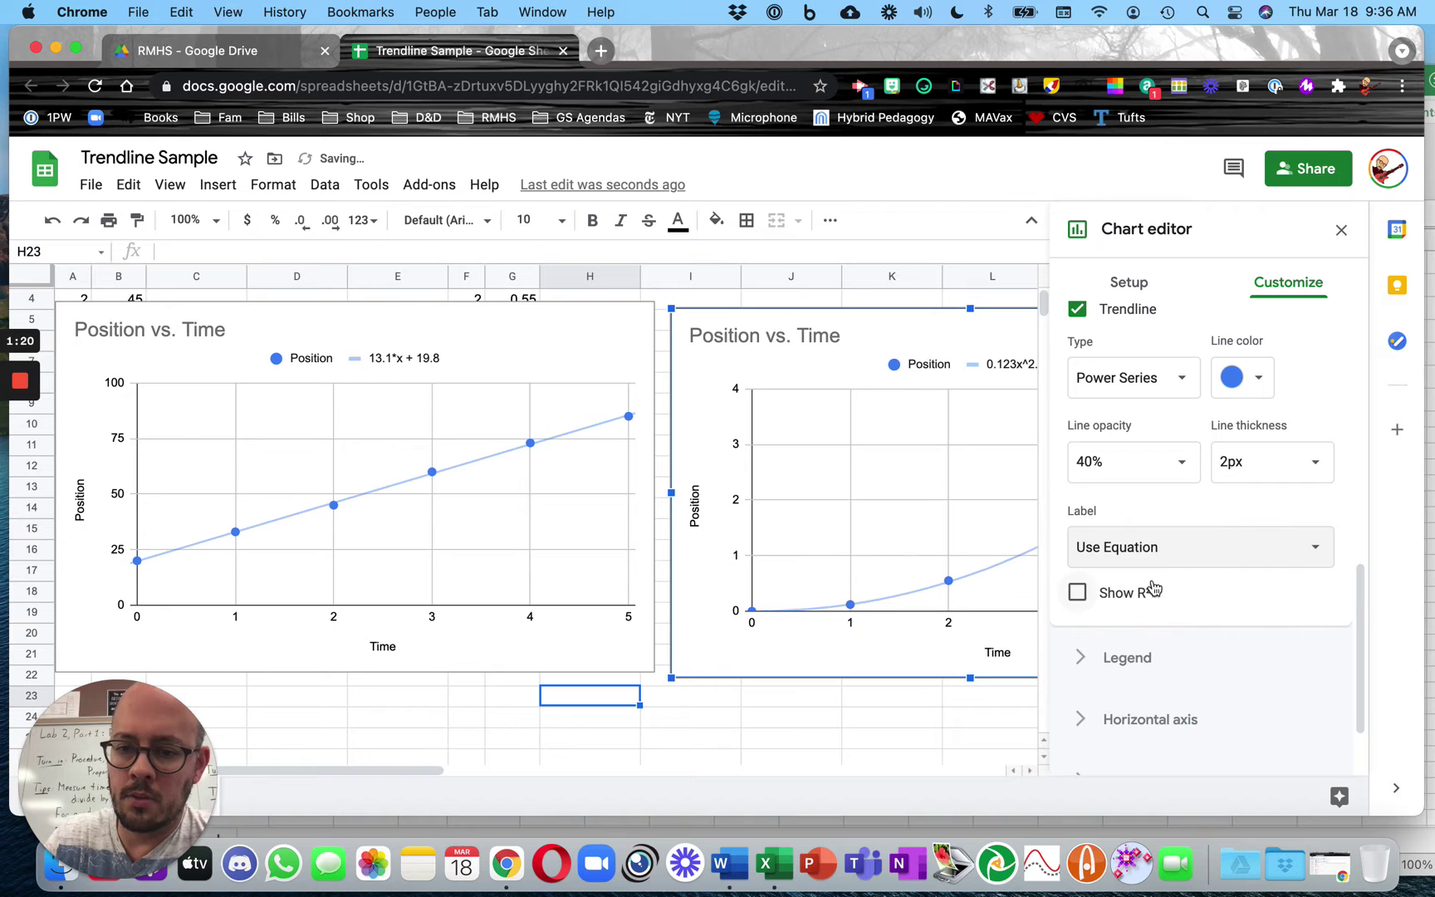
Close the chart editor so the right chart's full equation 0.123x^2.09 is visible
click(1342, 230)
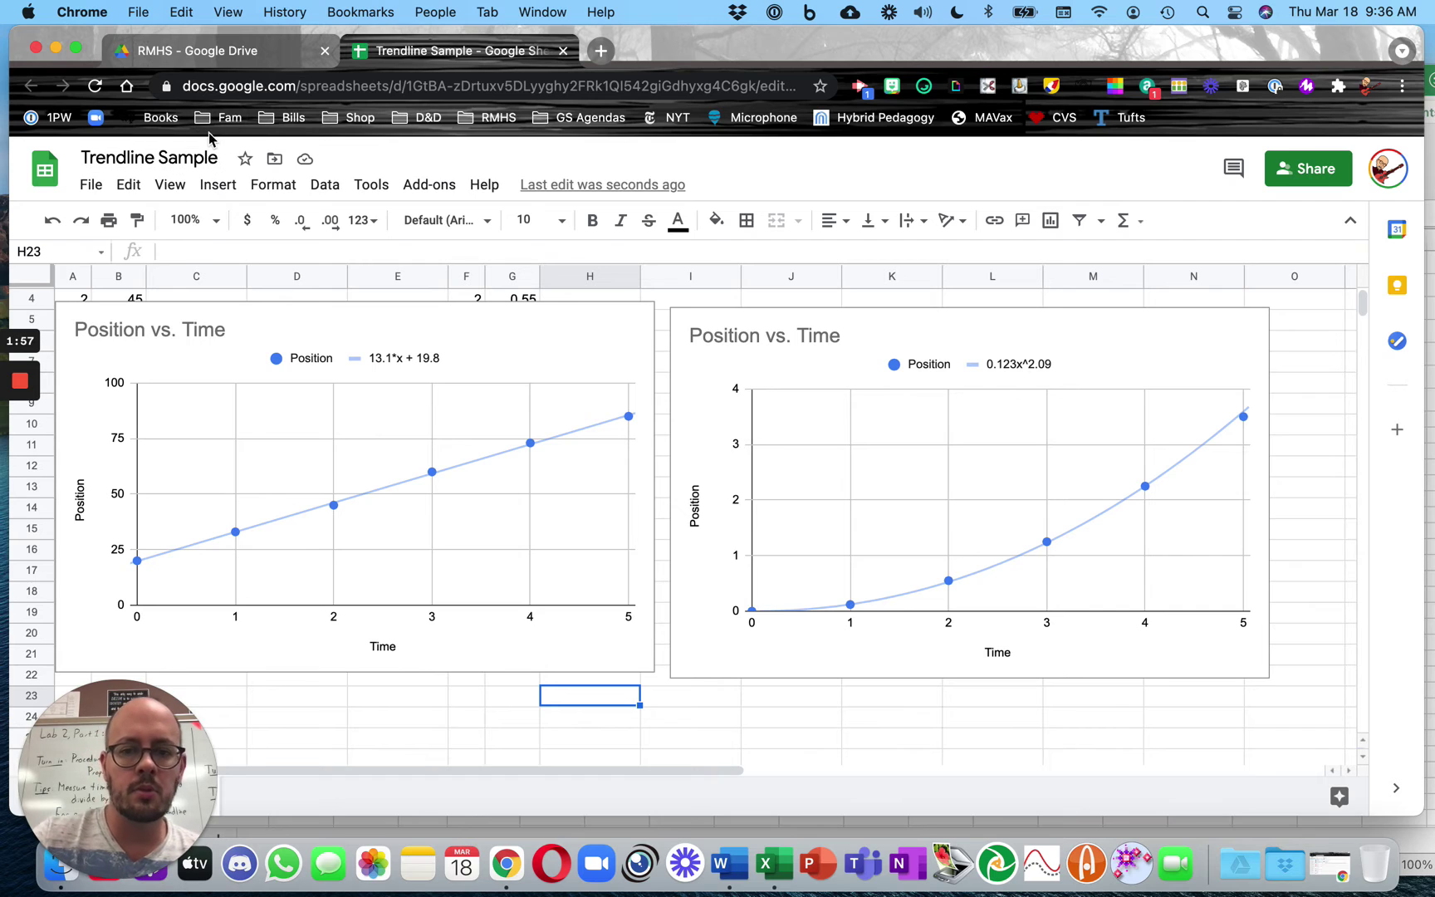
Minimize the browser and nudge the Excel window right to show Book1's Graph 1 and Graph 2
click(55, 50)
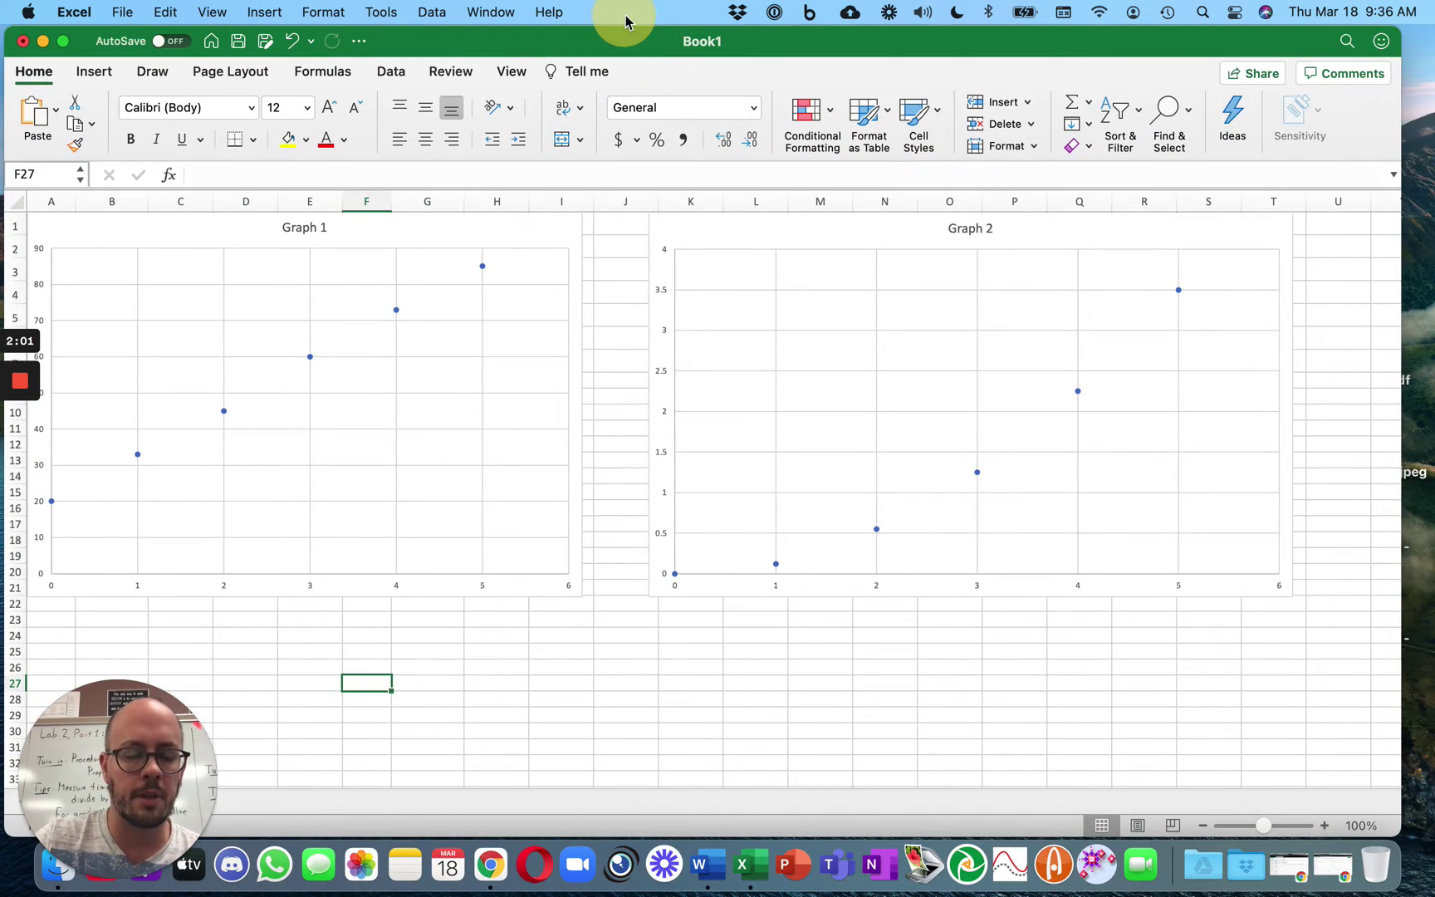
drag(626, 23, 656, 23)
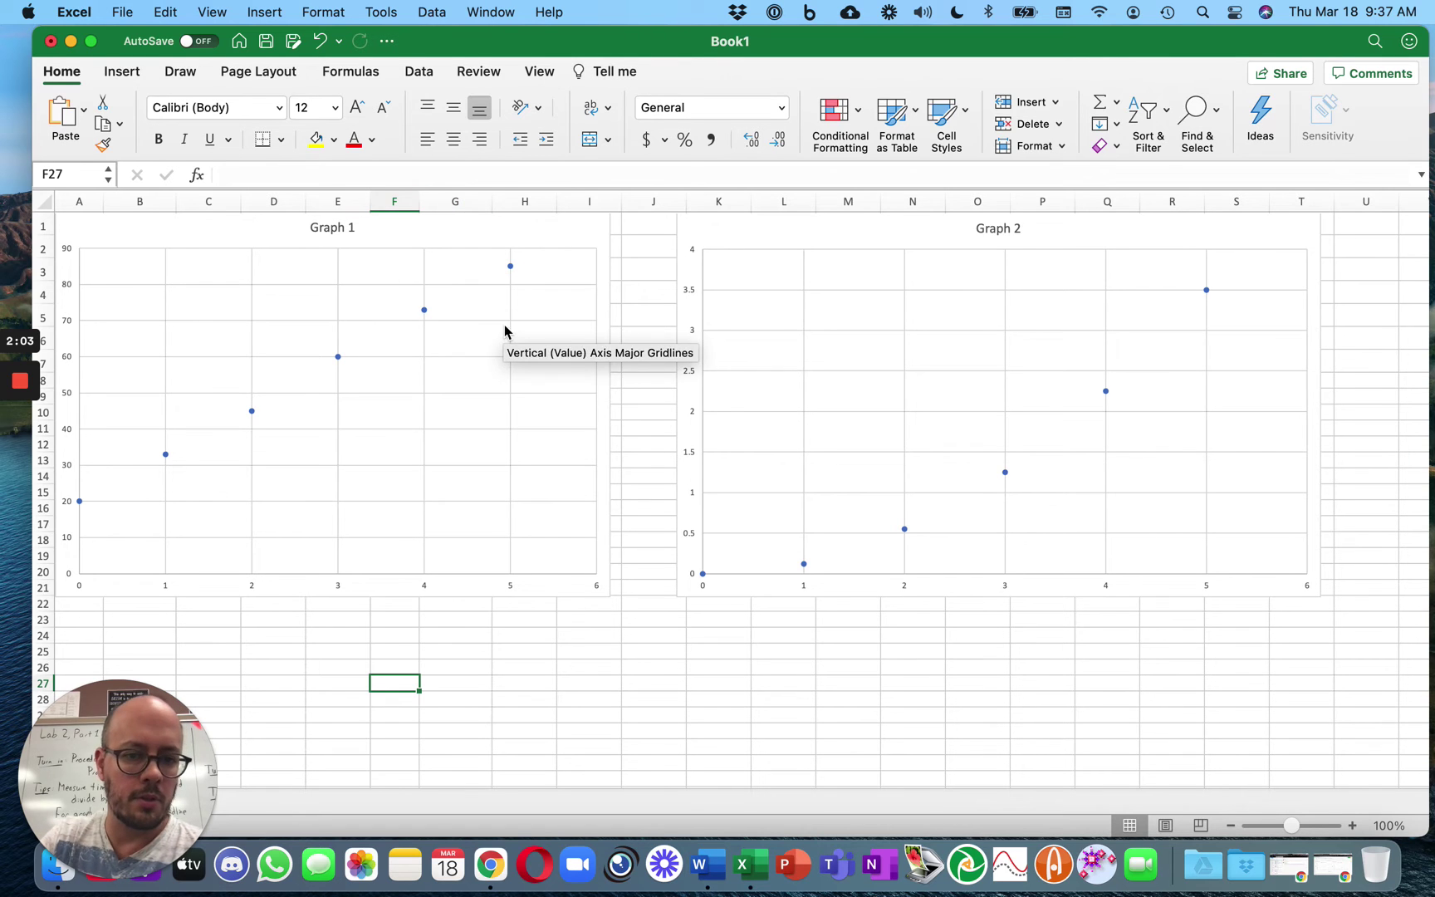
mouse_move(514, 271)
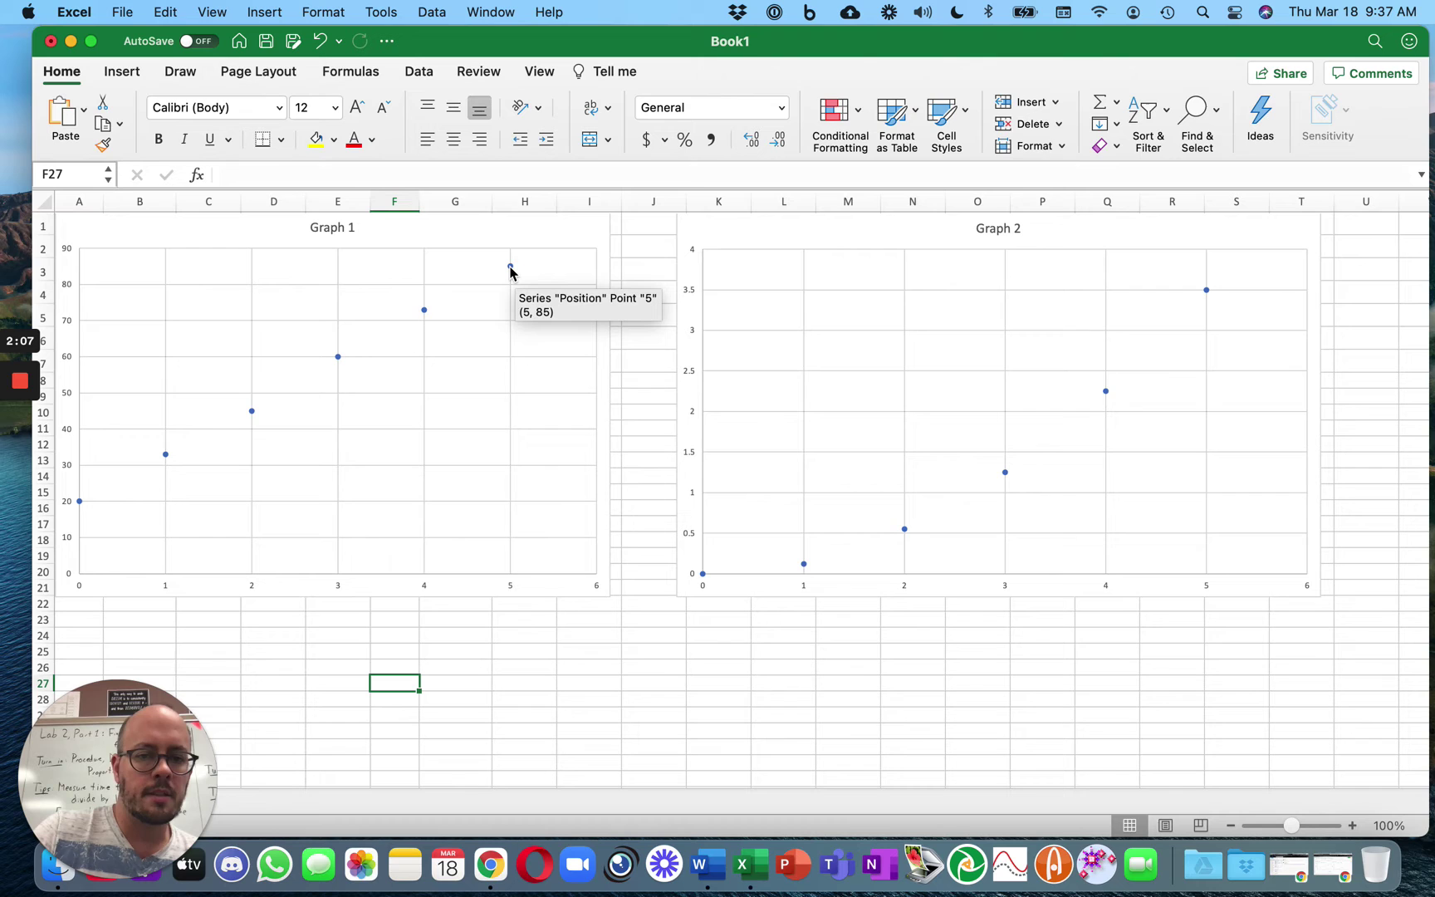
Add a linear trendline to Graph 1 showing its equation y = 13.143x + 19.81 and R²
right_click(511, 267)
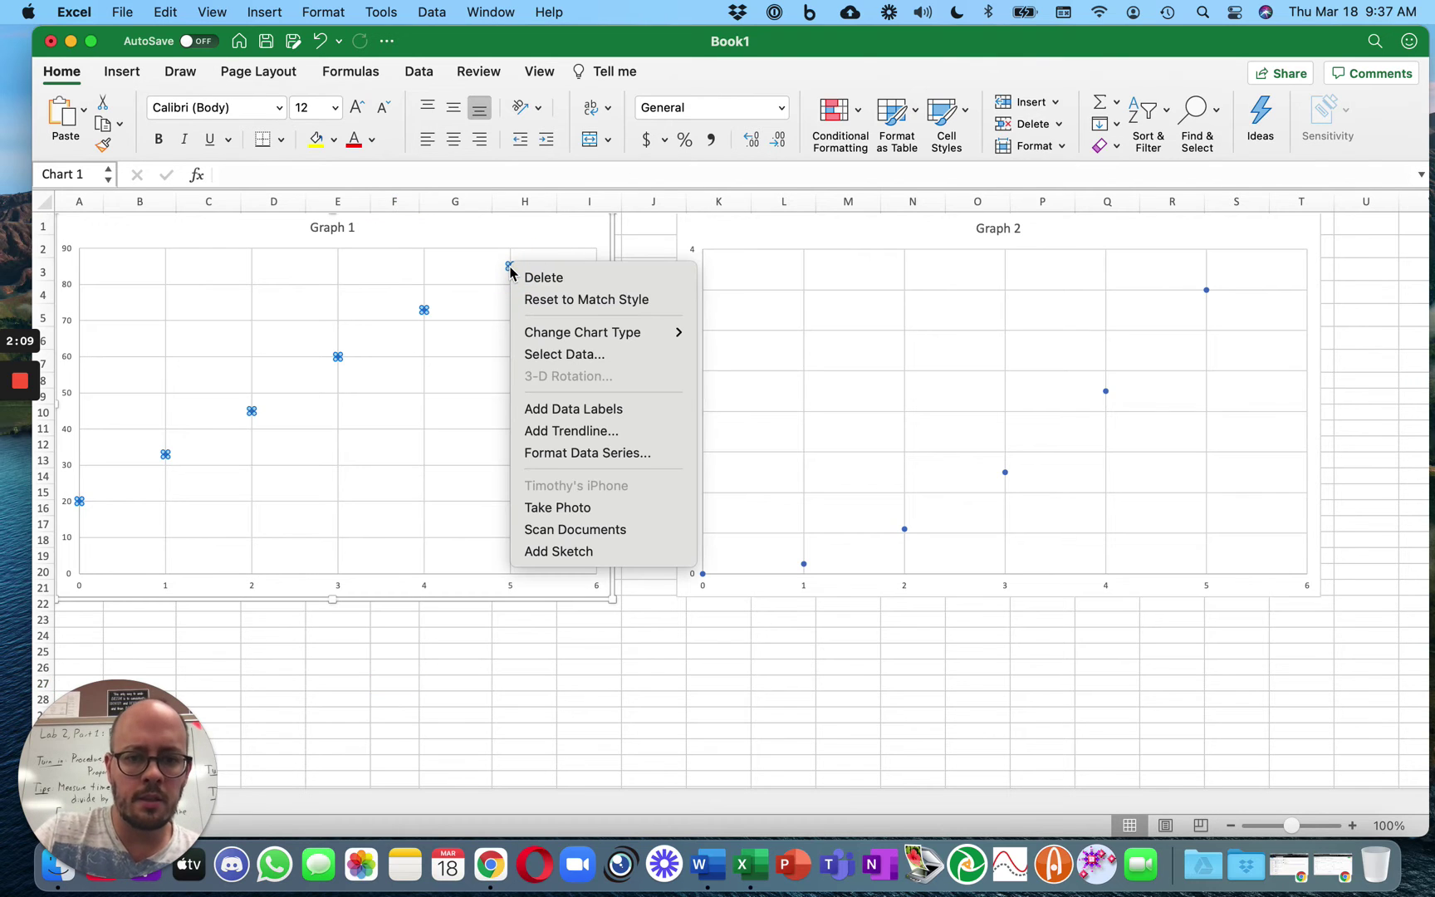
click(554, 432)
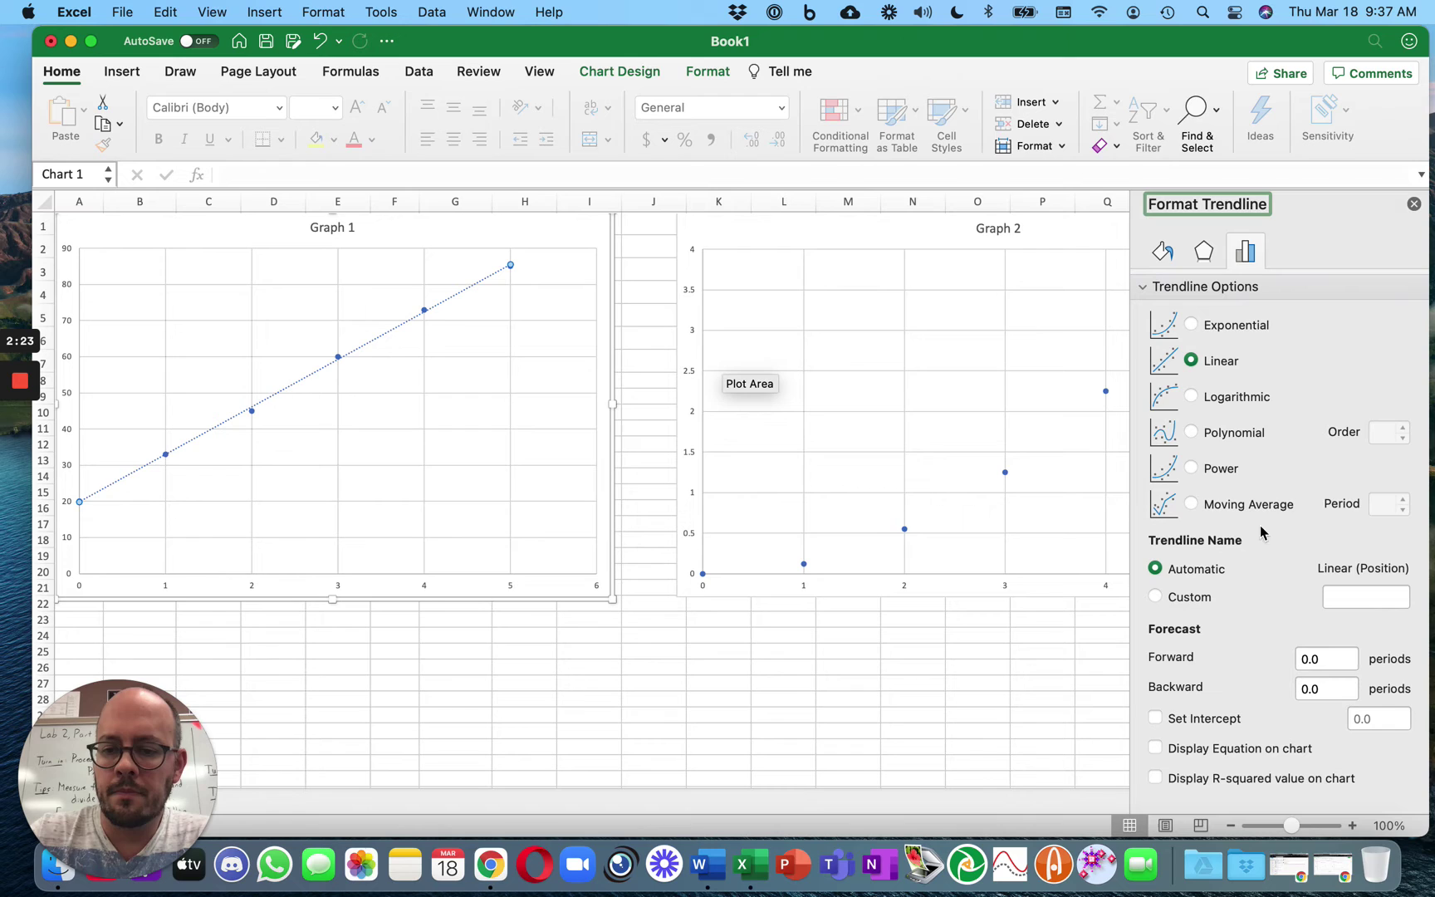
click(1156, 749)
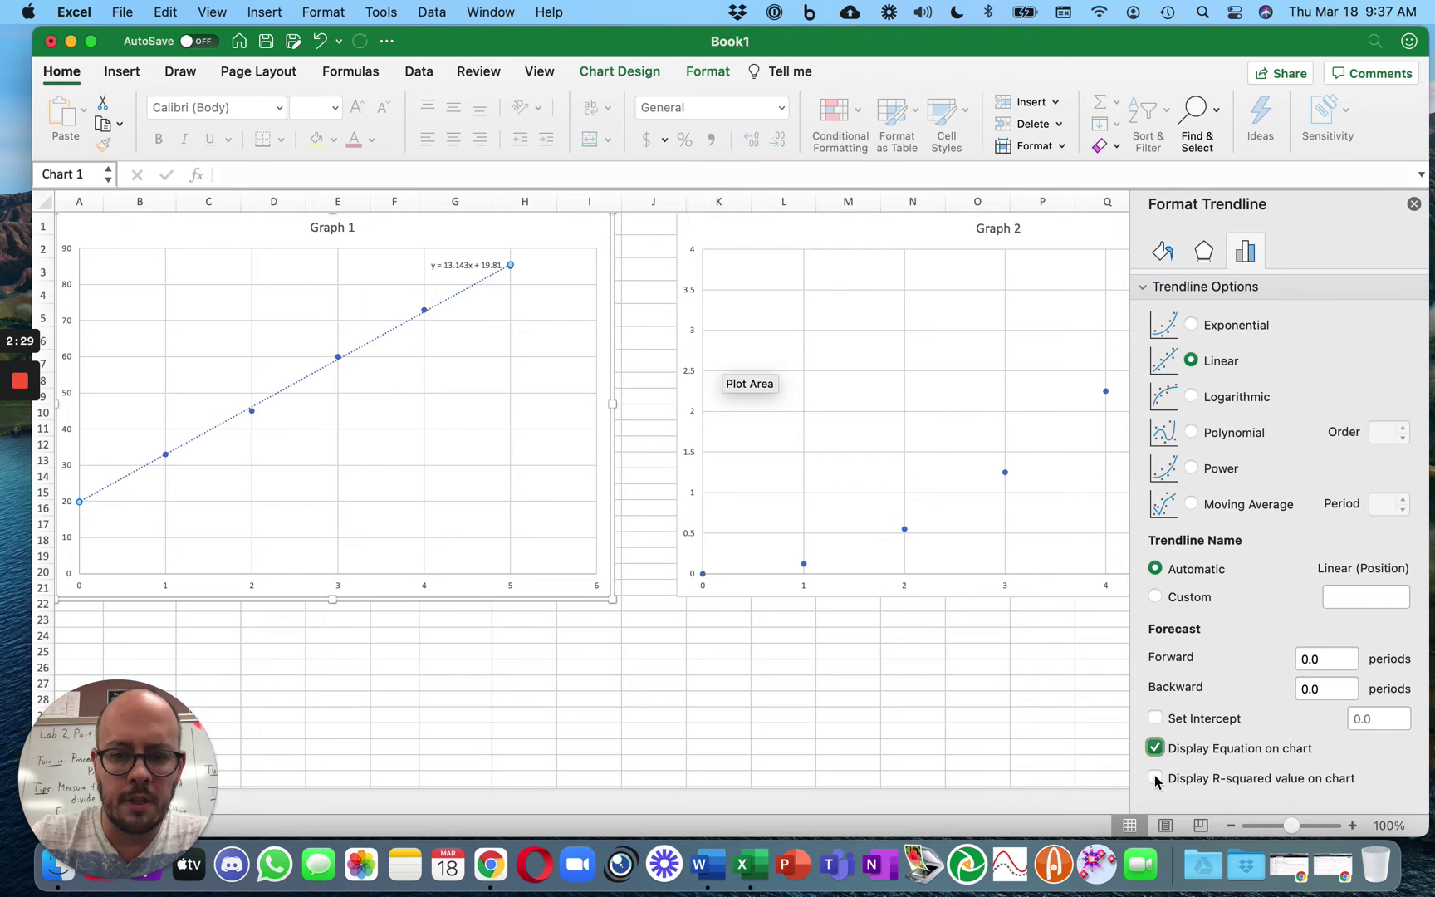
click(1155, 778)
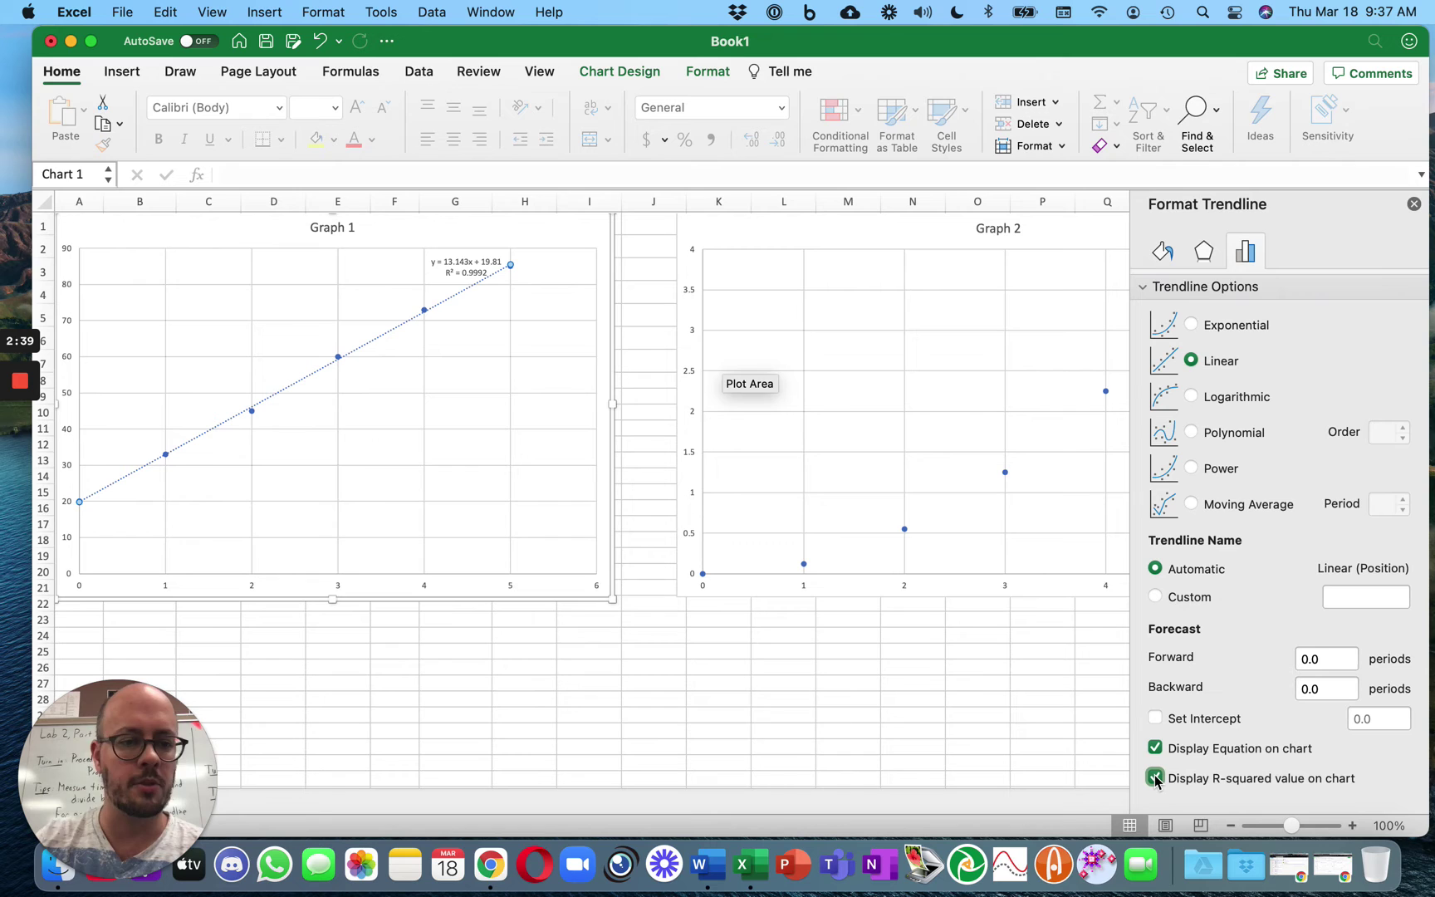
Hide R² and enlarge Graph 1's equation label to 20 pt, moving it to the upper left
click(1155, 778)
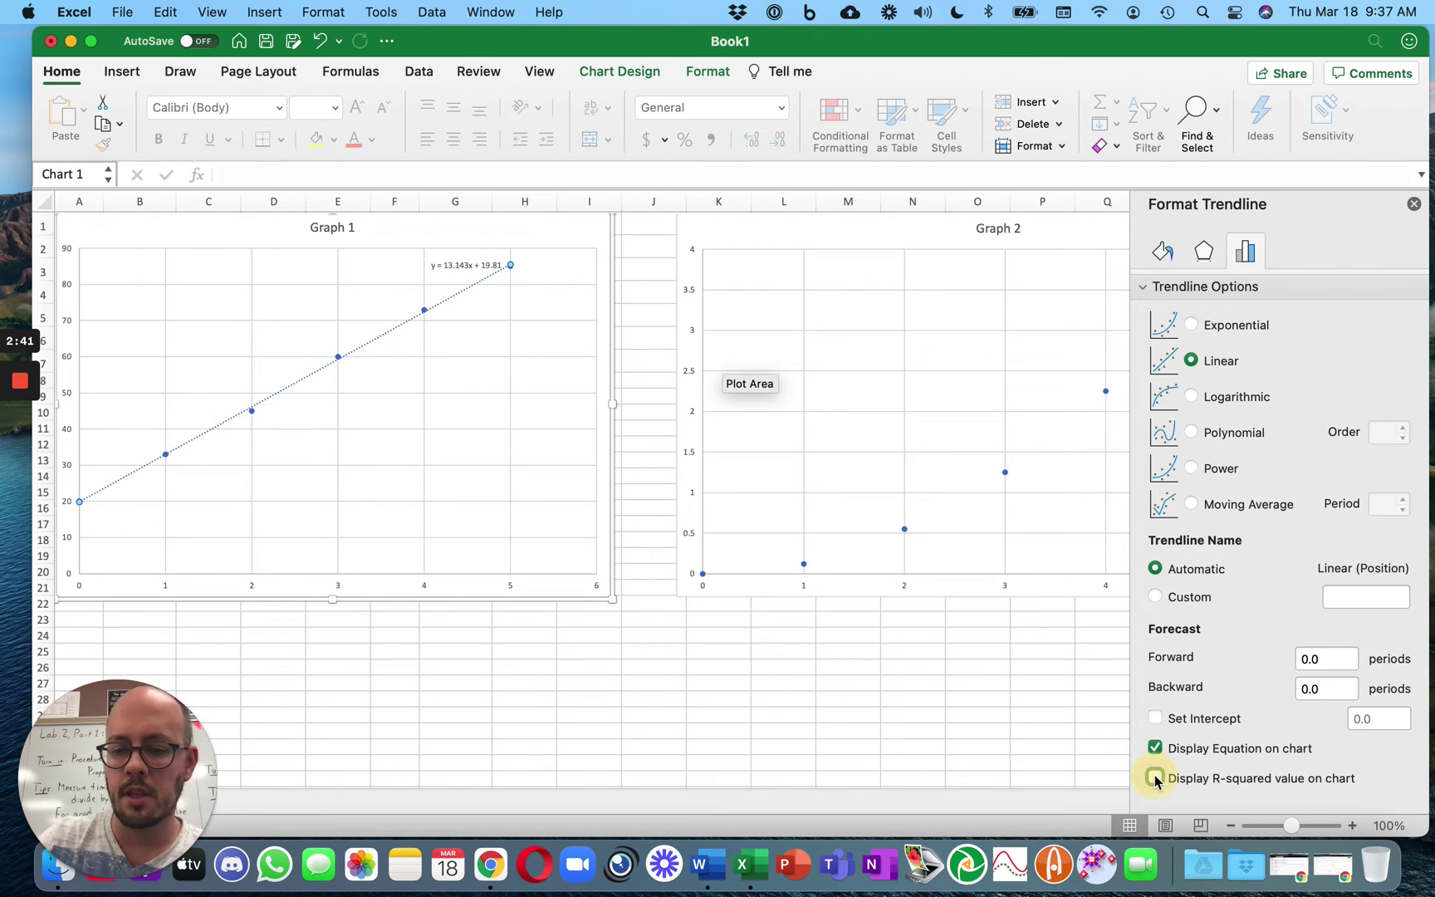
click(461, 264)
double_click(459, 264)
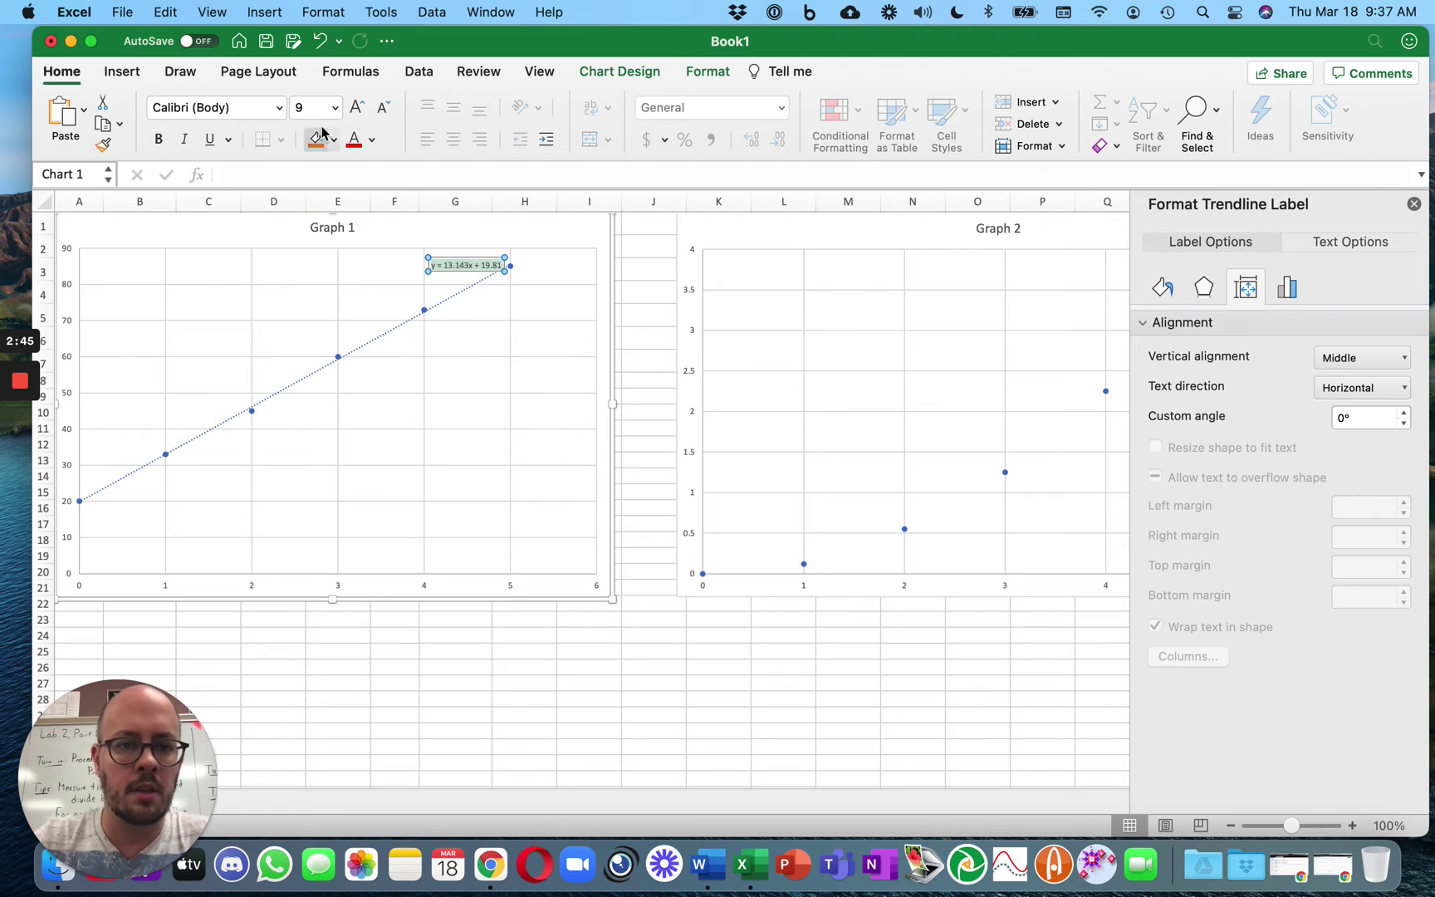
click(354, 109)
click(354, 108)
click(354, 109)
click(354, 108)
click(354, 109)
click(354, 109)
click(353, 109)
click(354, 109)
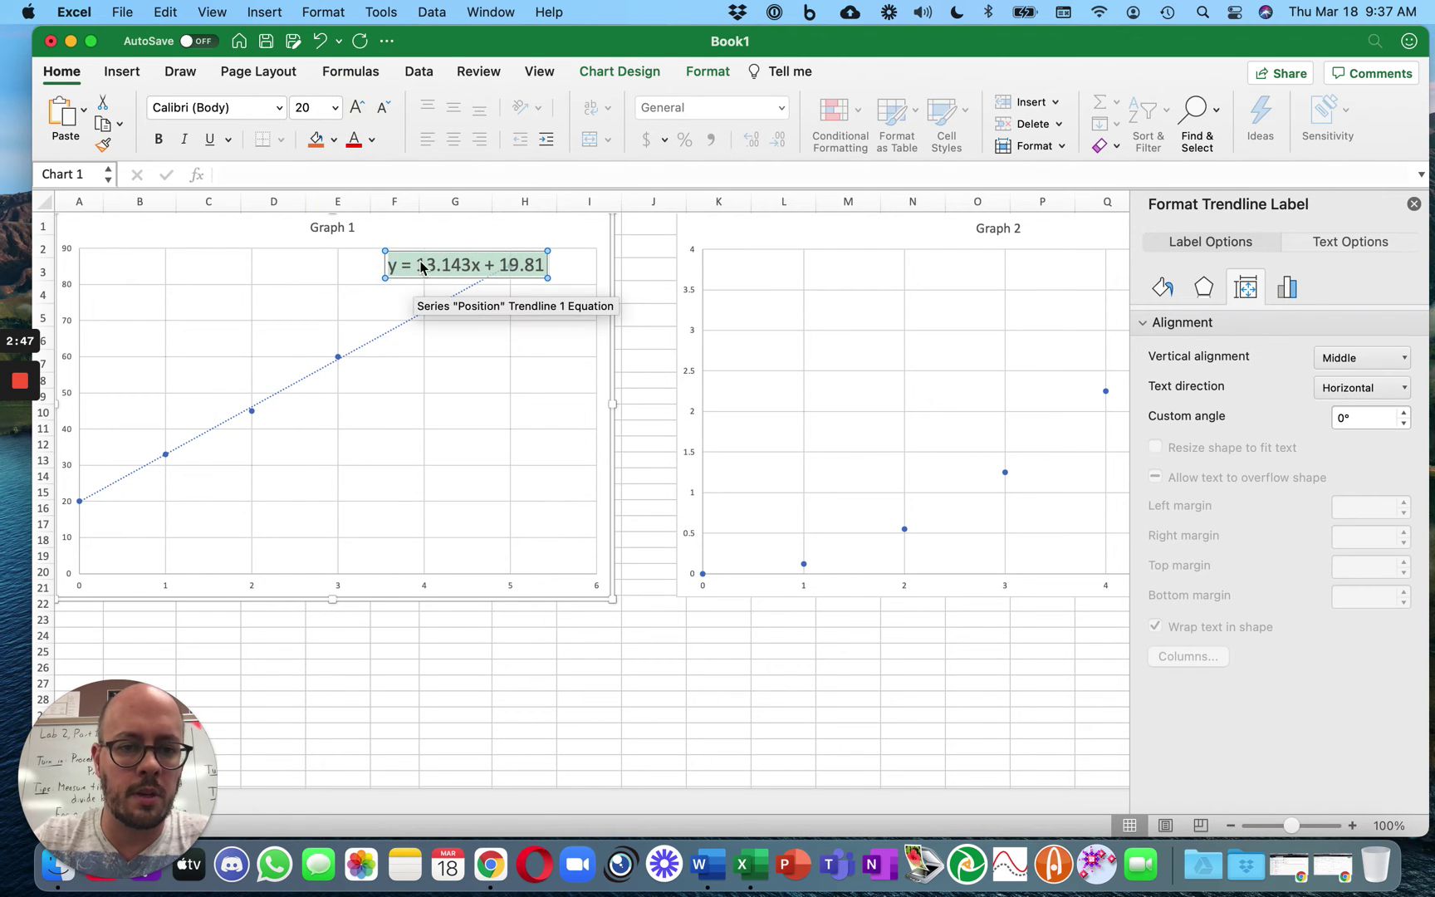
drag(415, 256, 224, 274)
click(379, 311)
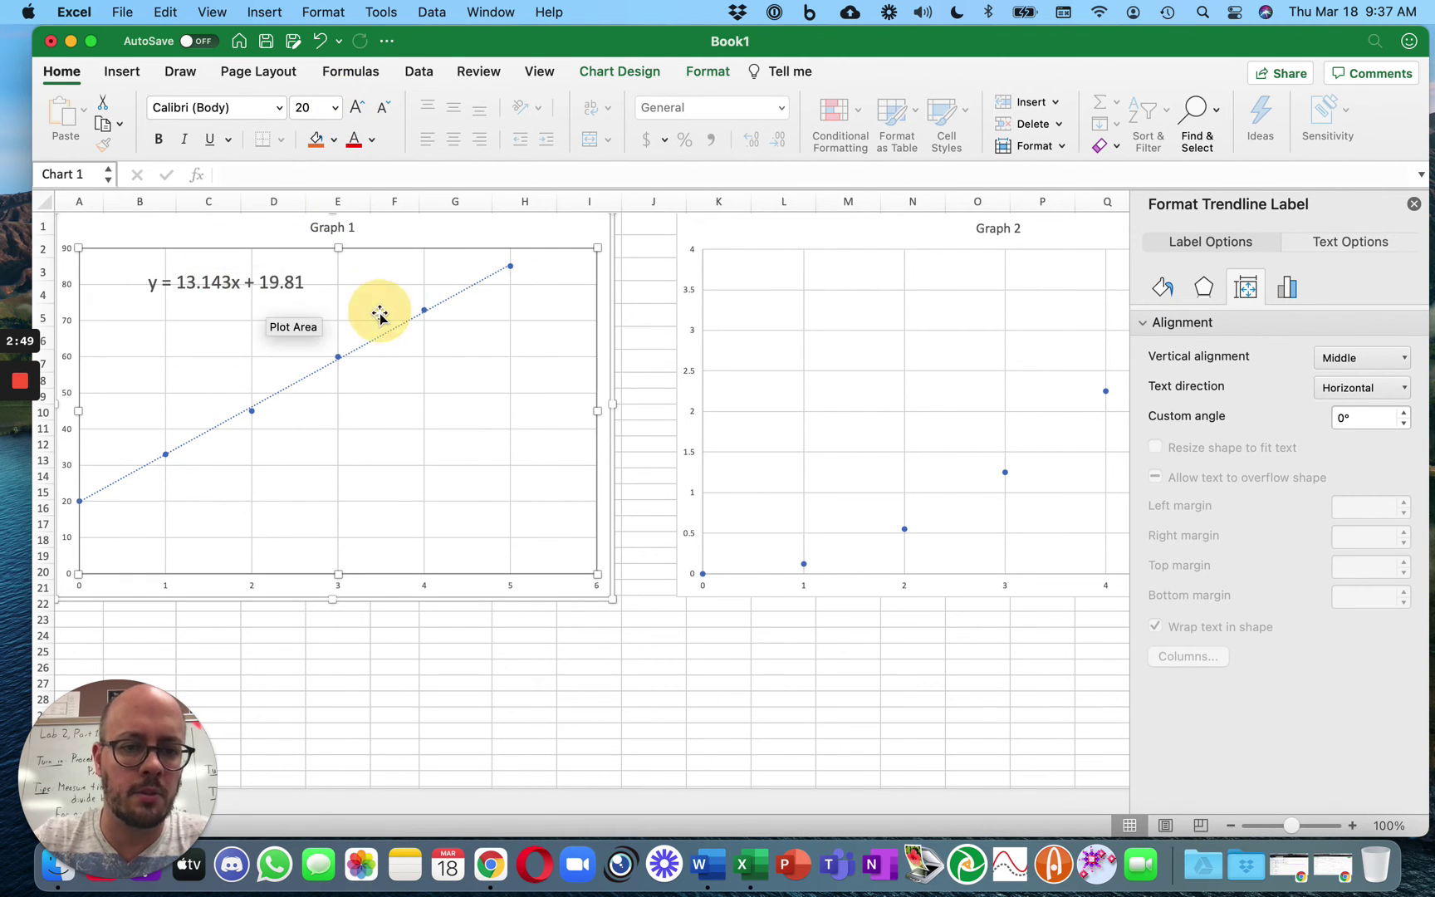
click(881, 234)
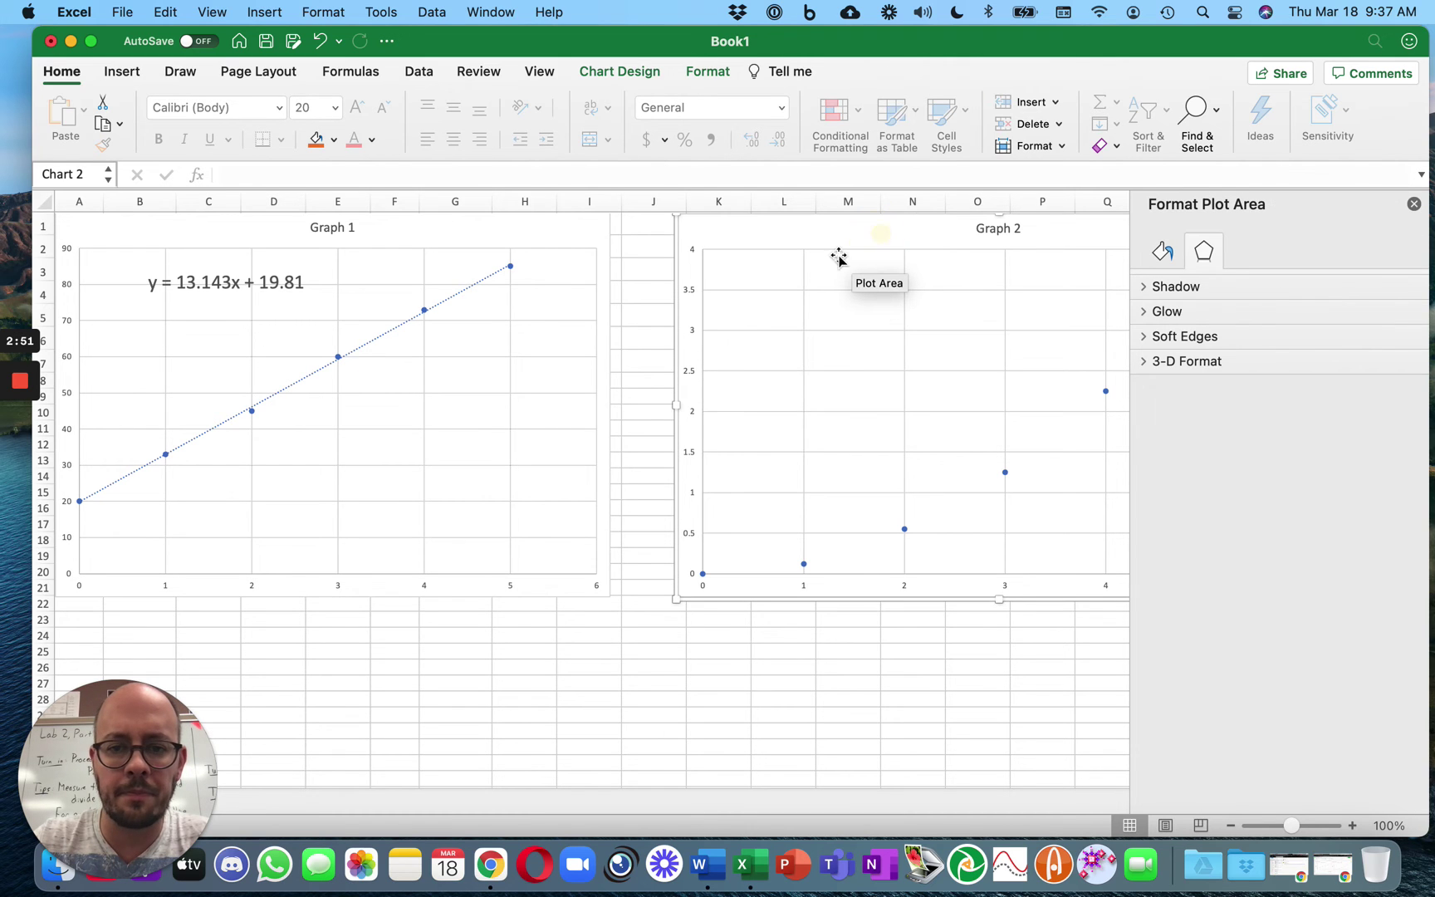
Move Graph 2 left and give its data an order-2 polynomial trendline
drag(855, 237, 646, 250)
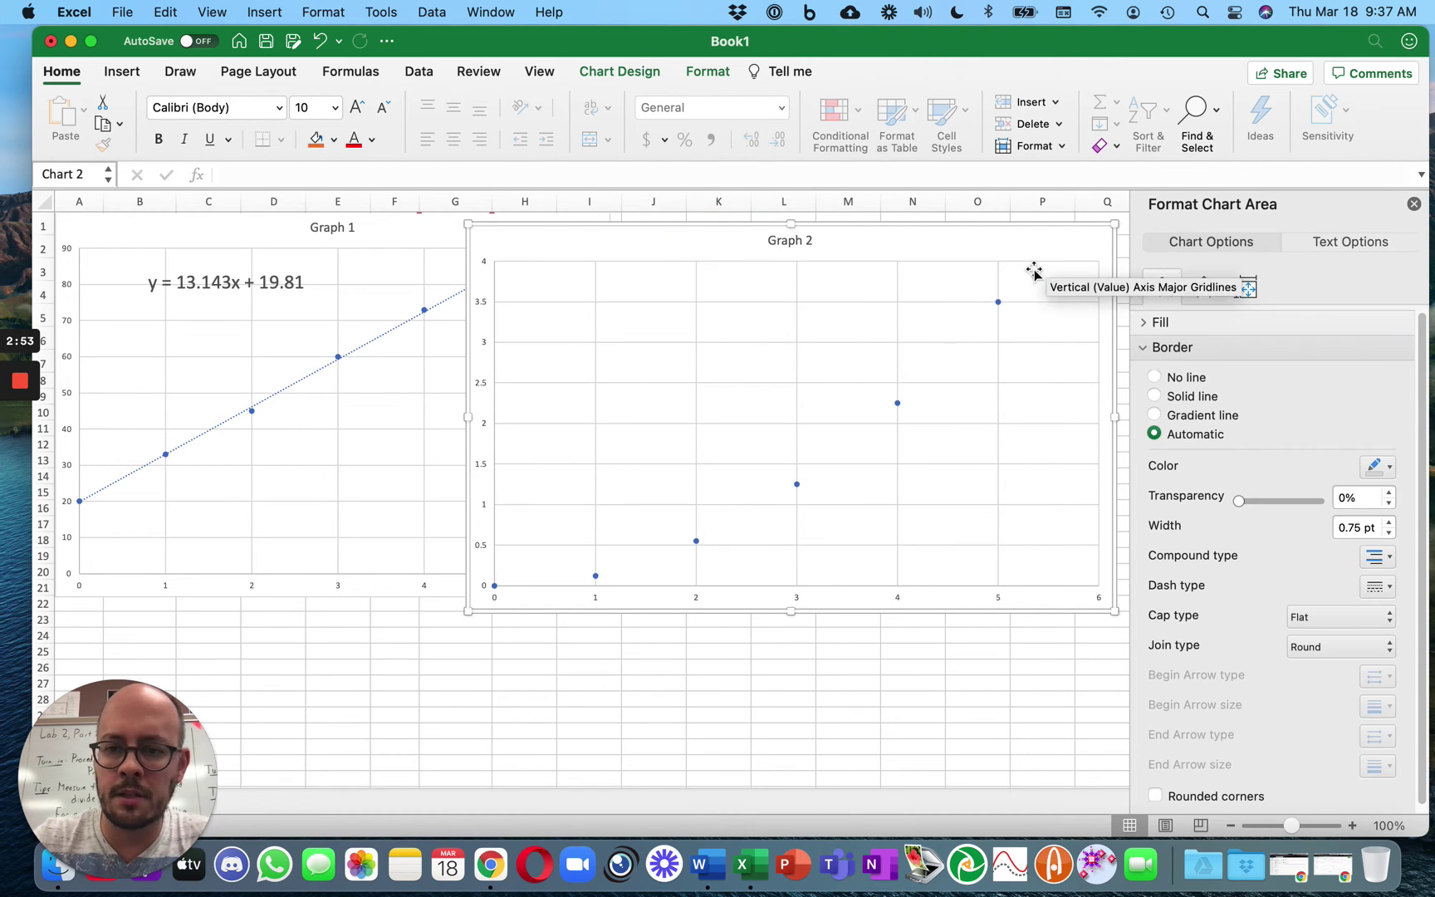
right_click(999, 303)
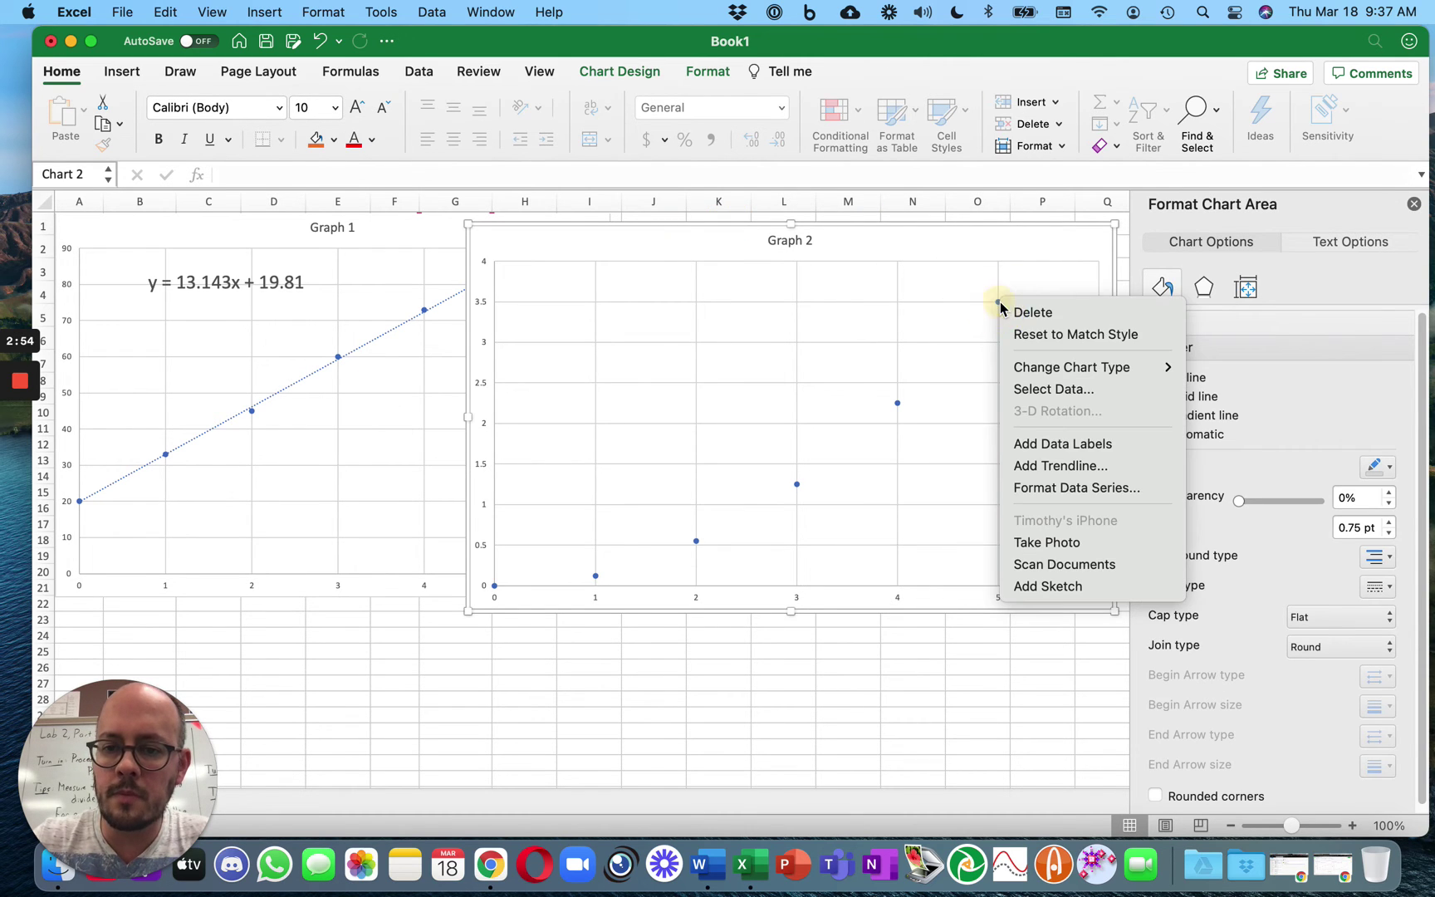
click(1048, 466)
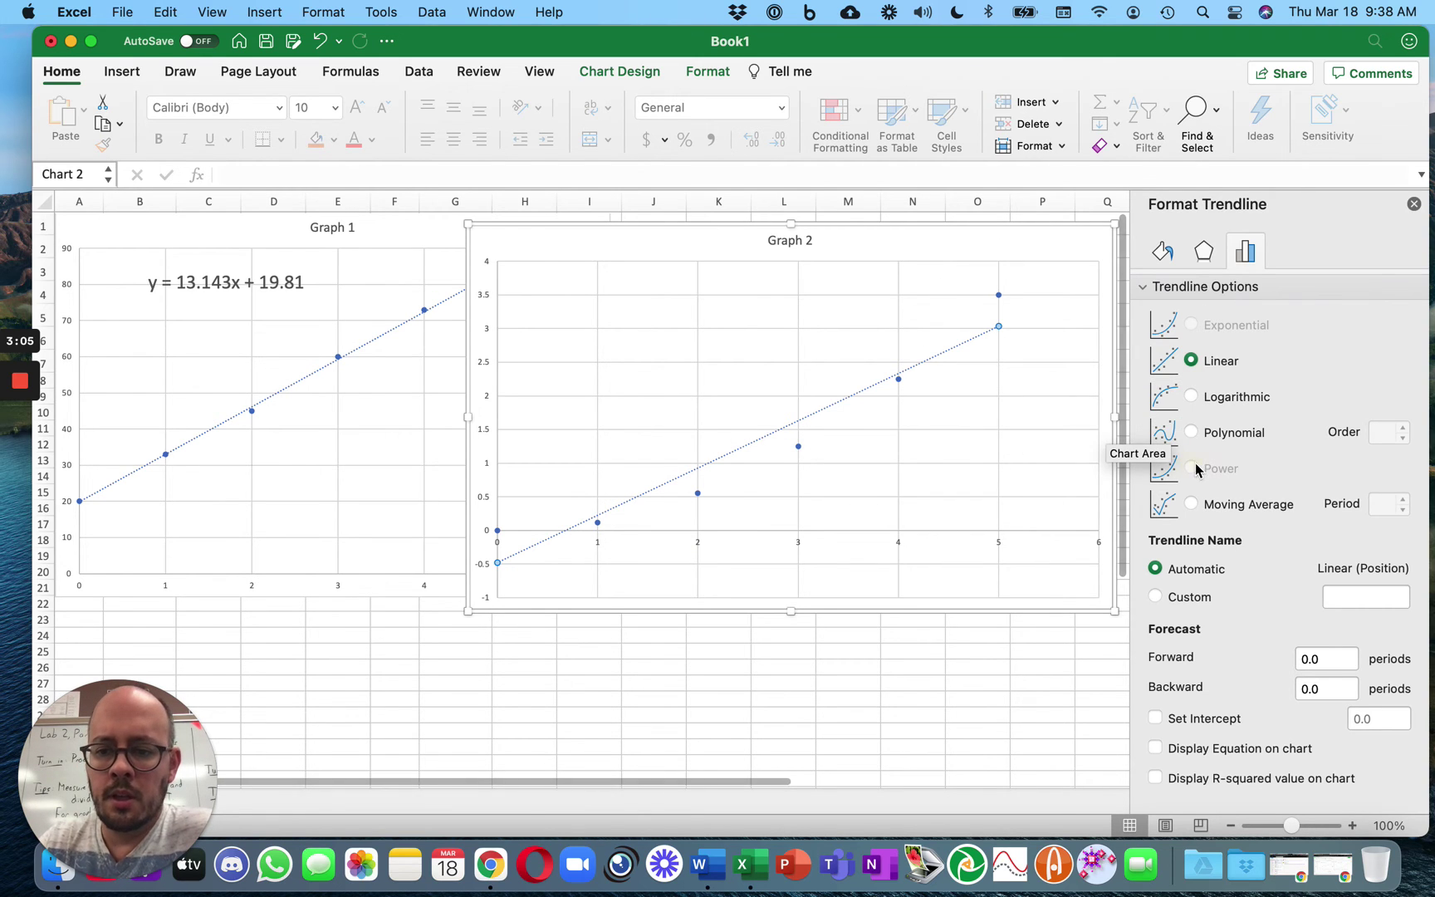
click(1192, 432)
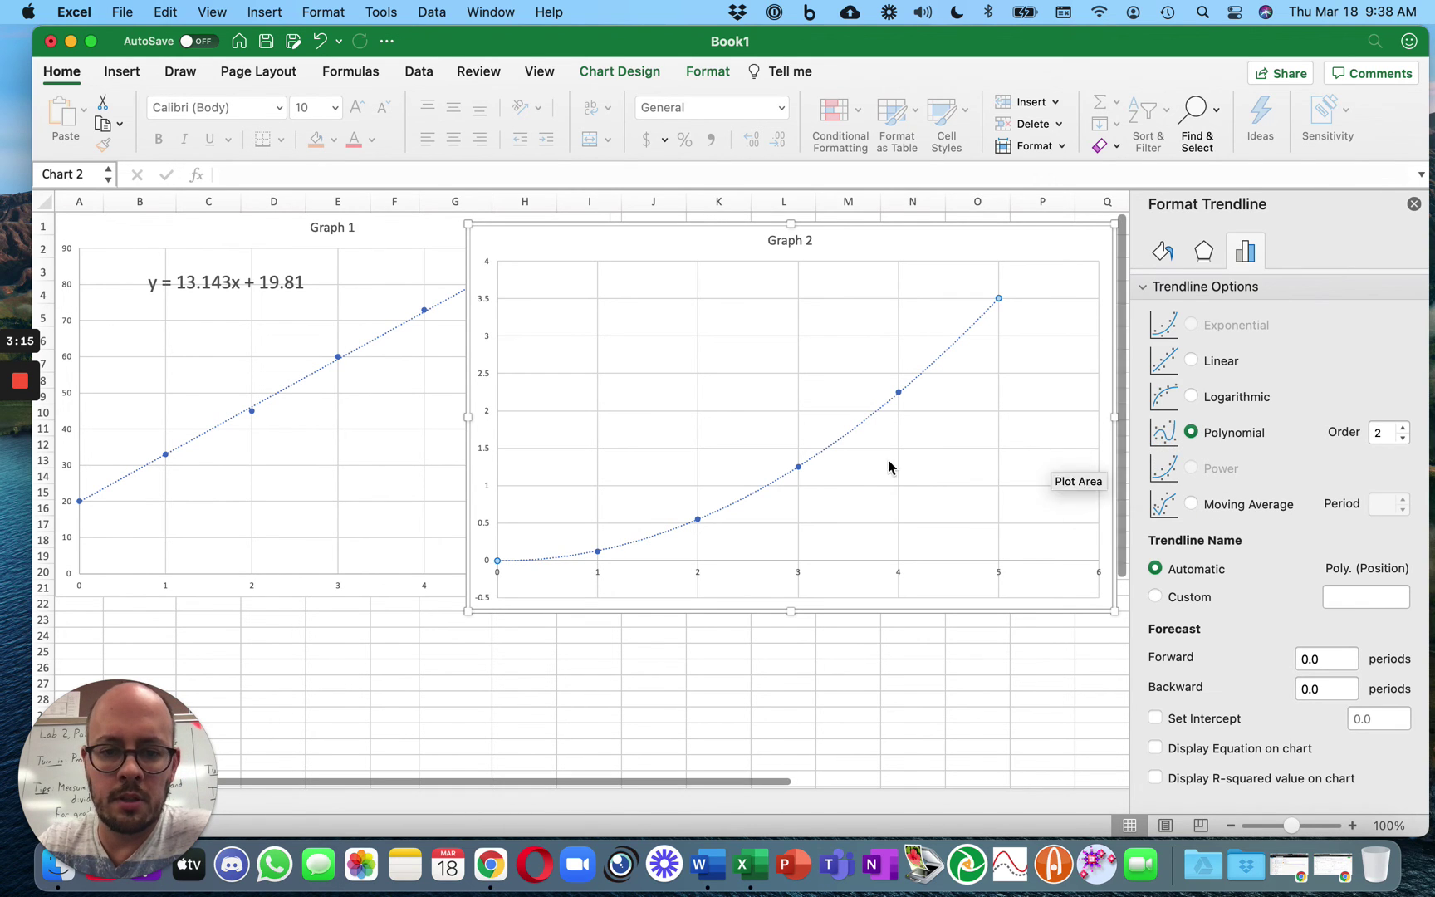
click(1404, 441)
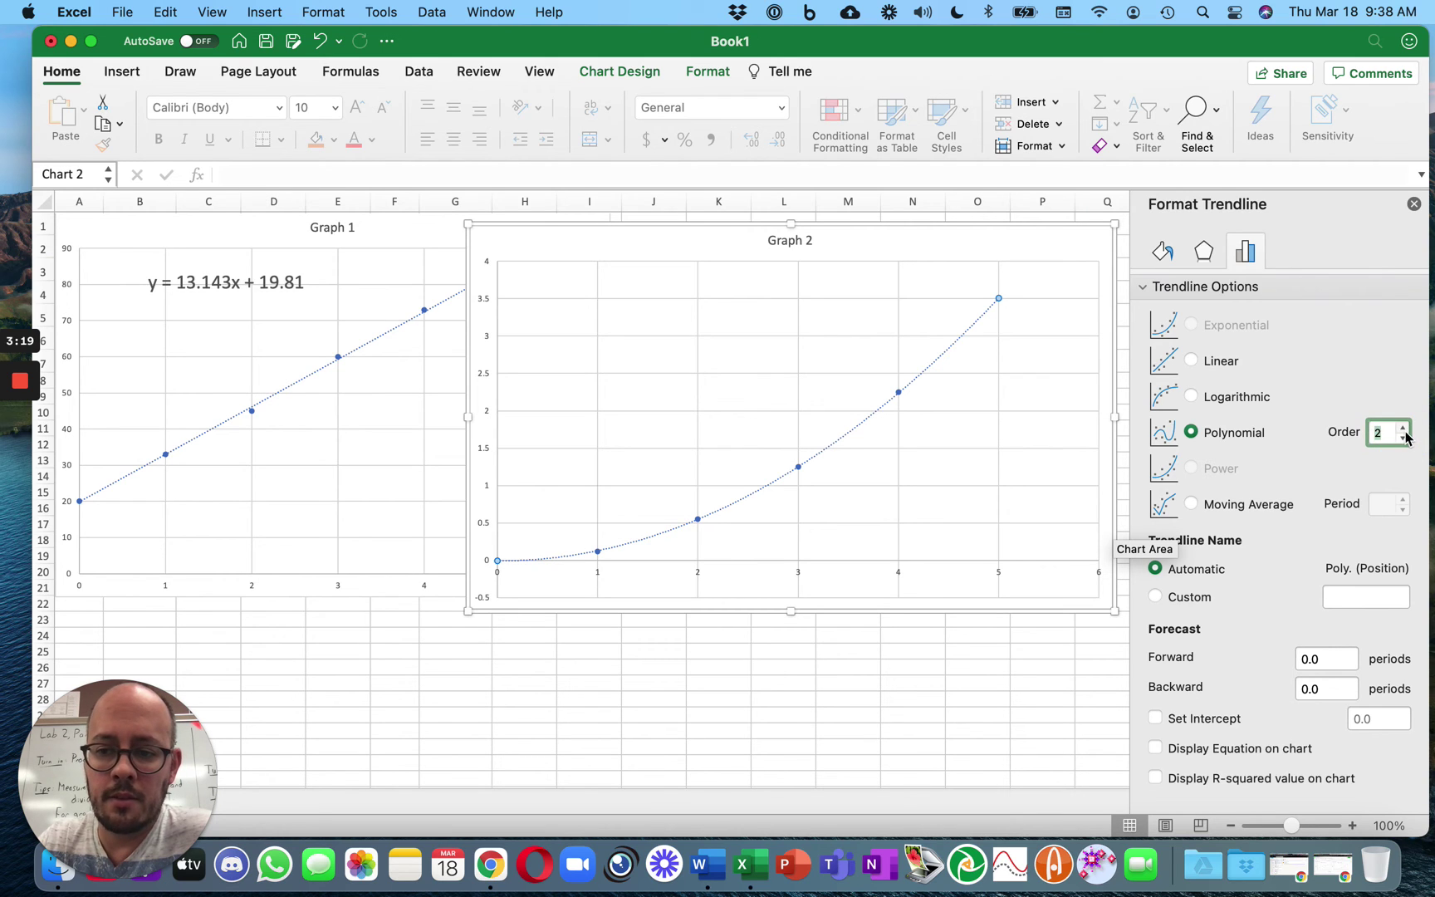
click(1403, 429)
click(1403, 438)
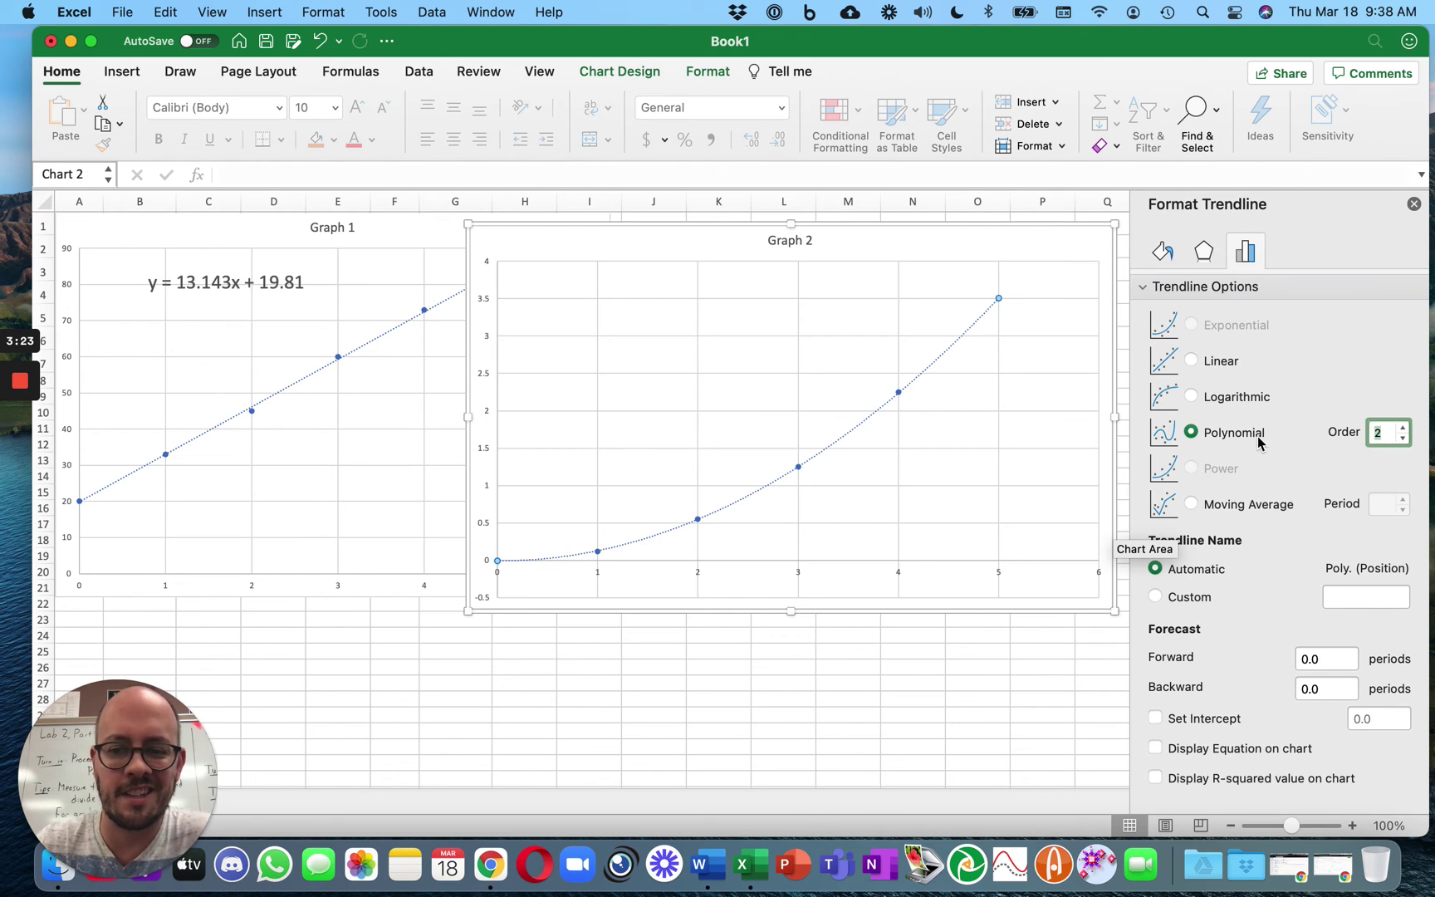
Show Graph 2's equation y = 0.1416x² - 0.0055x - 0.0061 at 14 pt in its upper left
click(1155, 748)
click(921, 299)
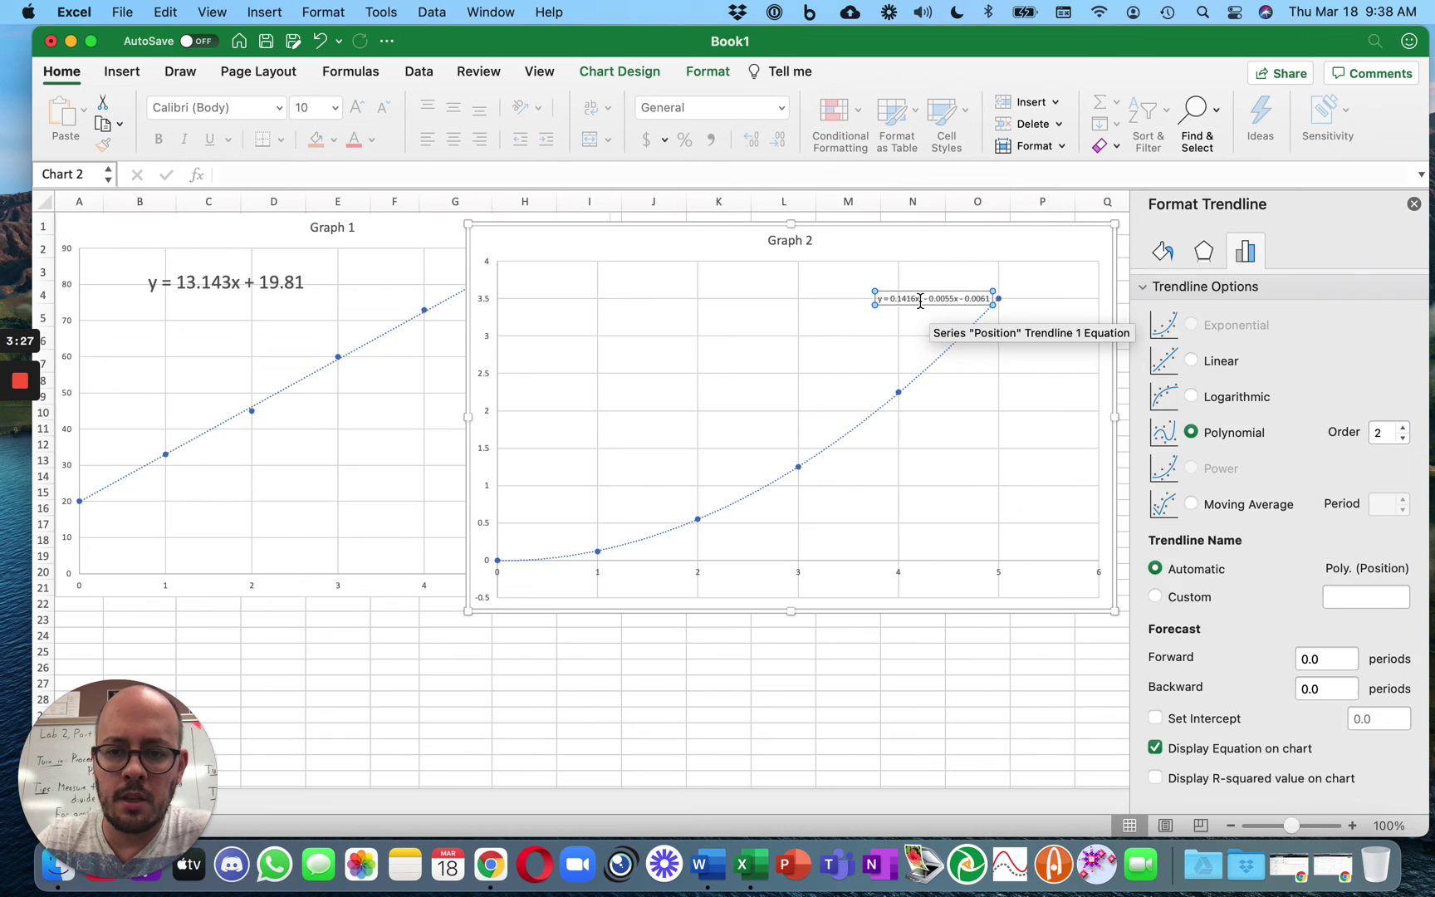
triple_click(930, 302)
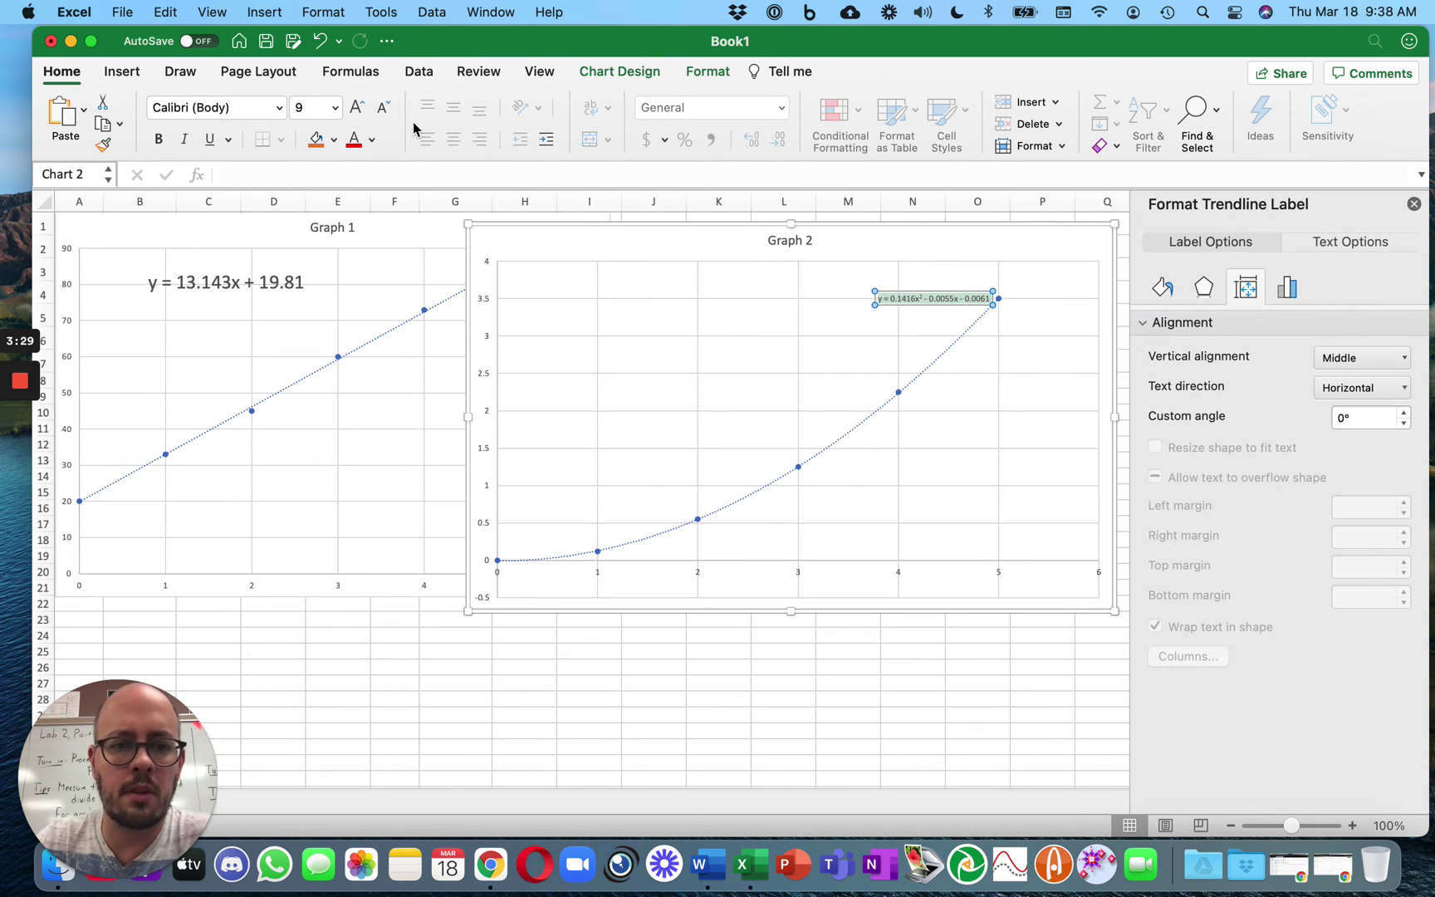
click(357, 107)
click(357, 107)
click(357, 107)
click(357, 107)
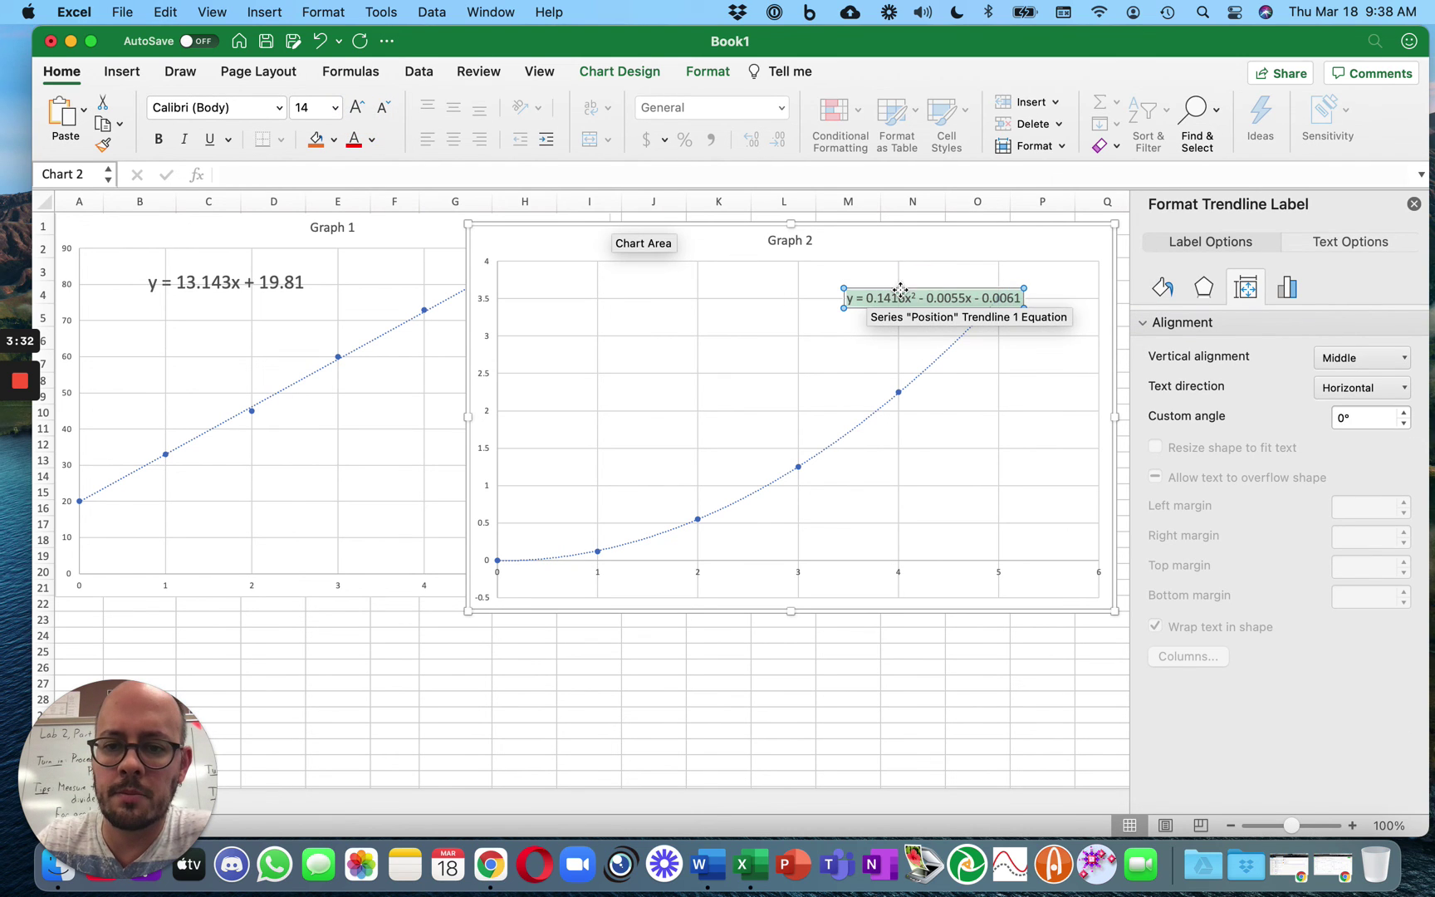
drag(916, 290, 637, 294)
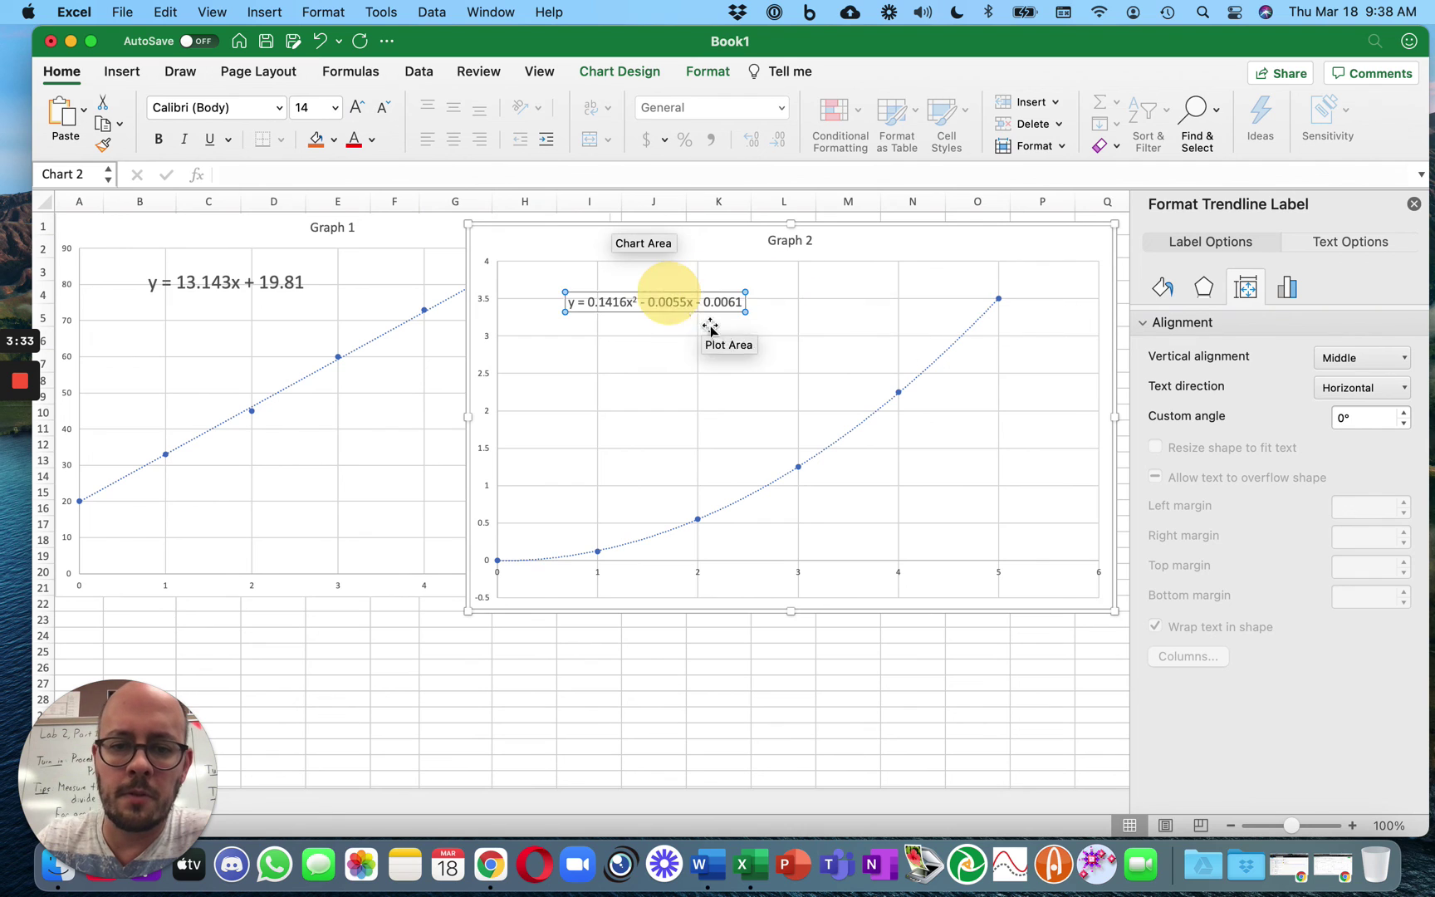
click(696, 356)
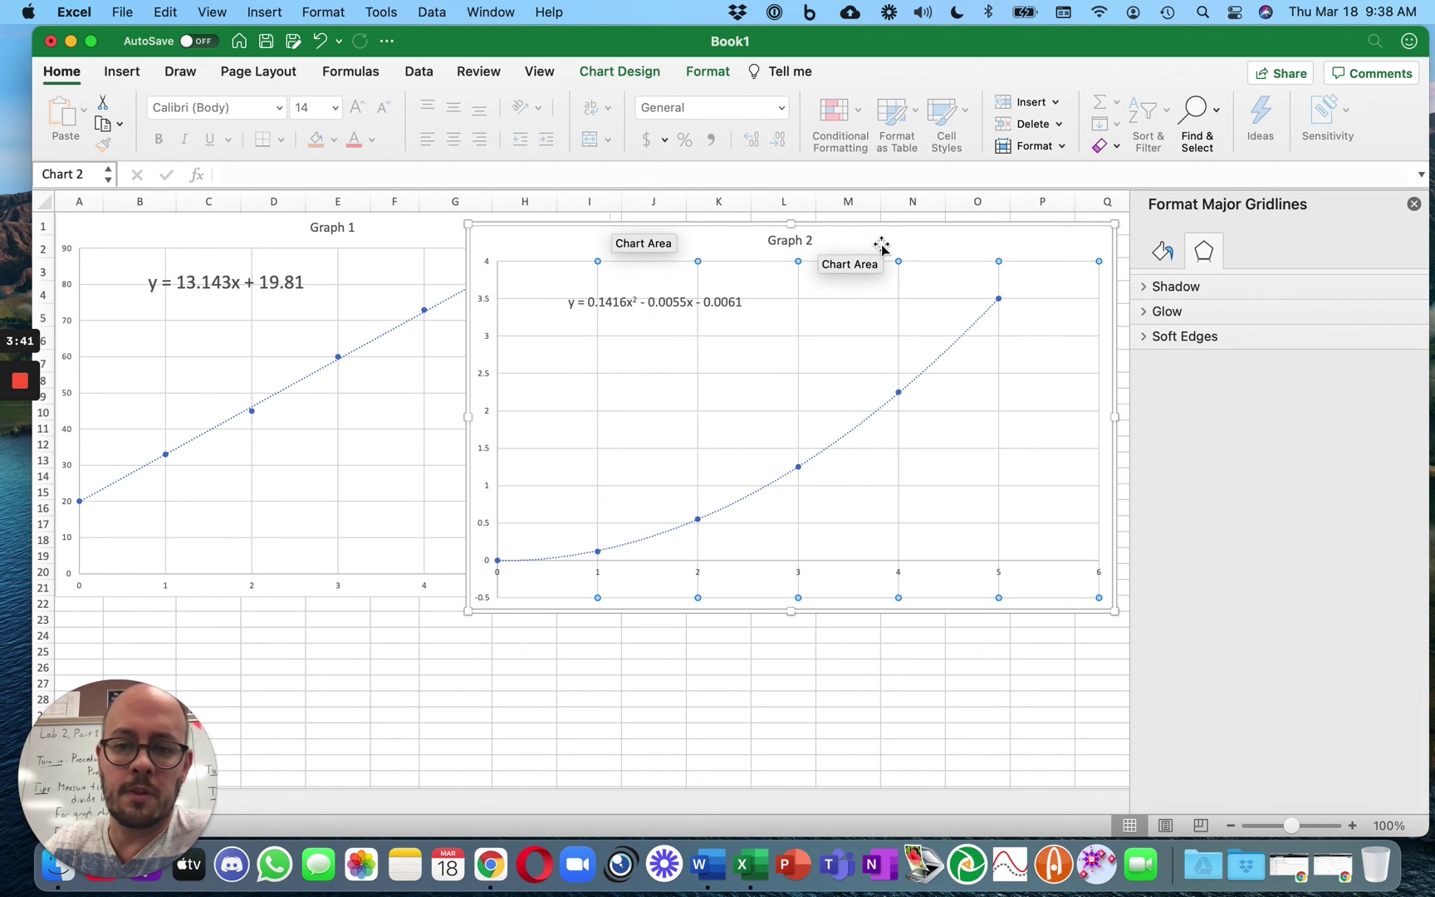
Close the Format pane and drag Graph 2 back to the right of Graph 1
click(1413, 204)
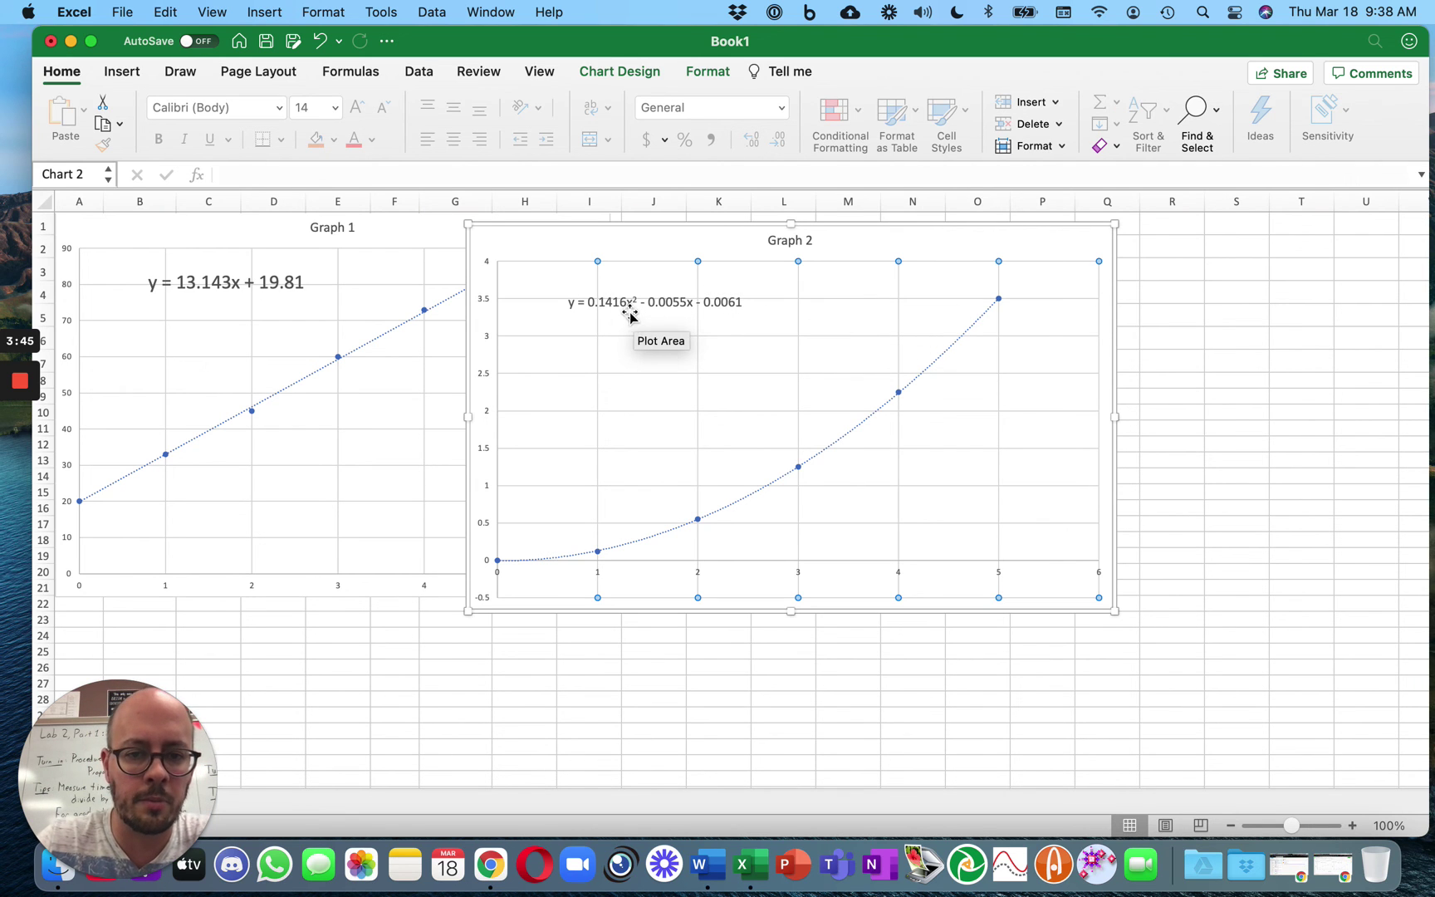
drag(586, 247, 797, 248)
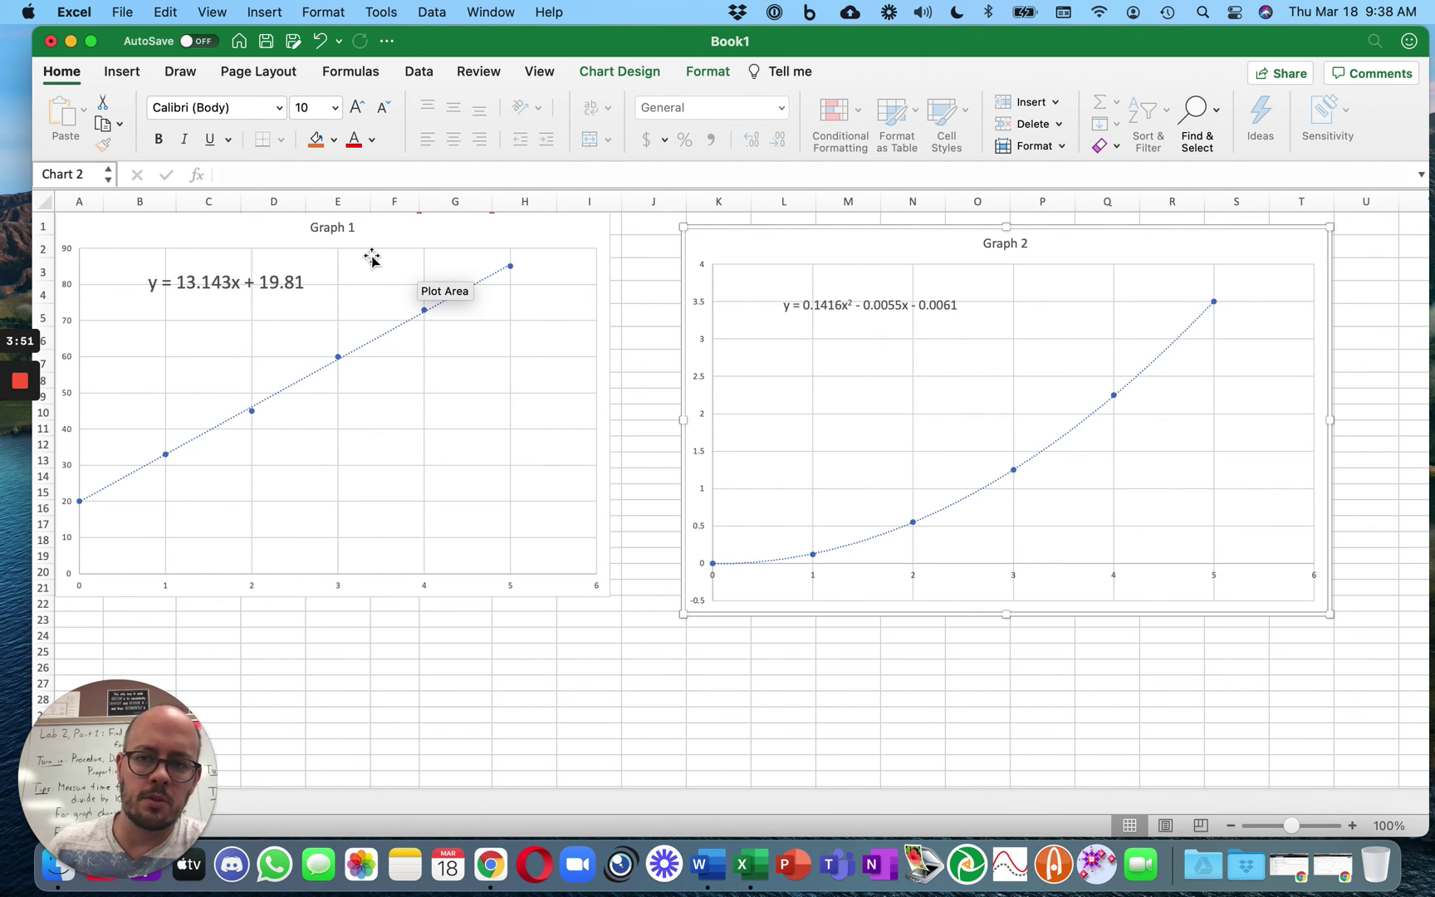
mouse_move(19, 382)
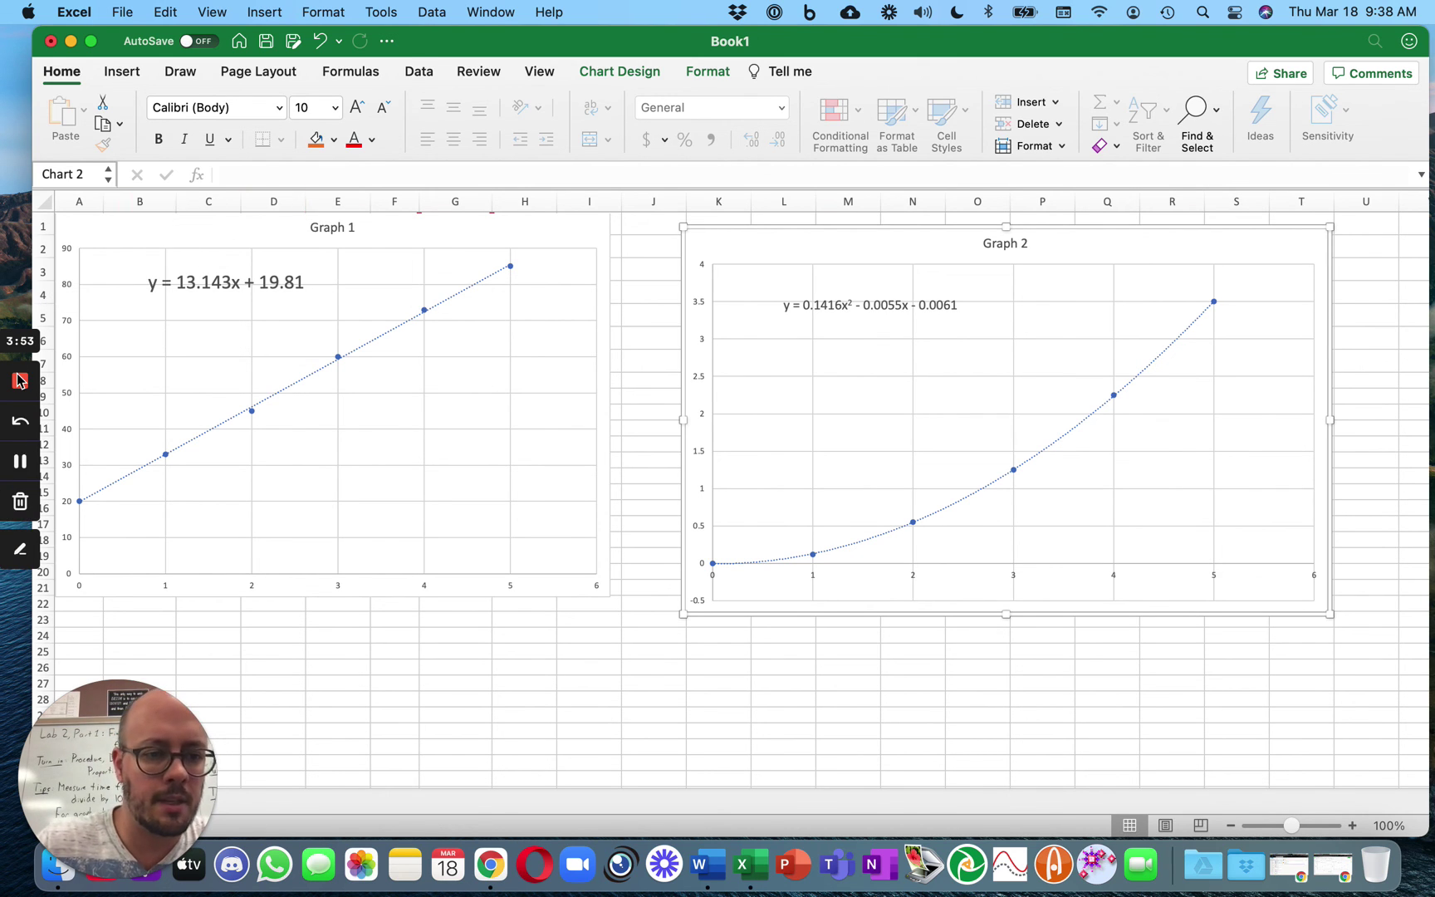